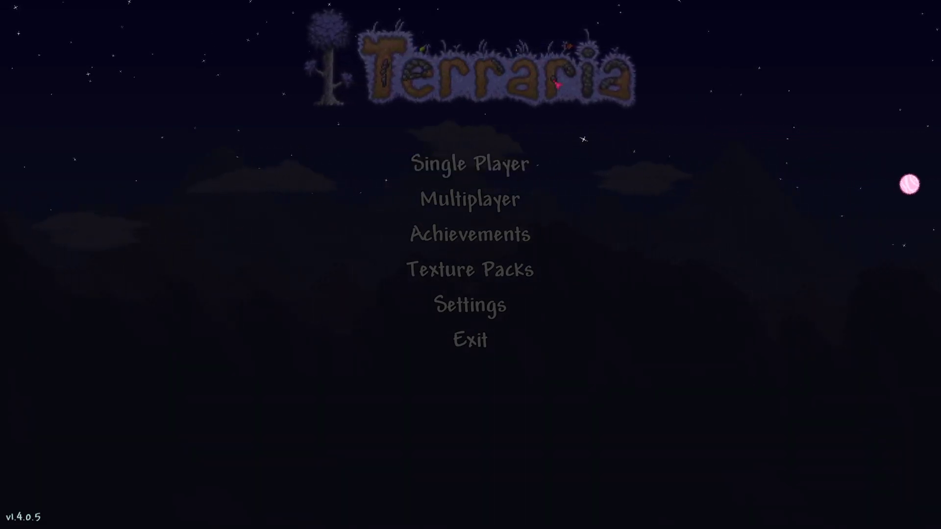
Step: Check the single-player world list for the existing character and exit Terraria
click(470, 164)
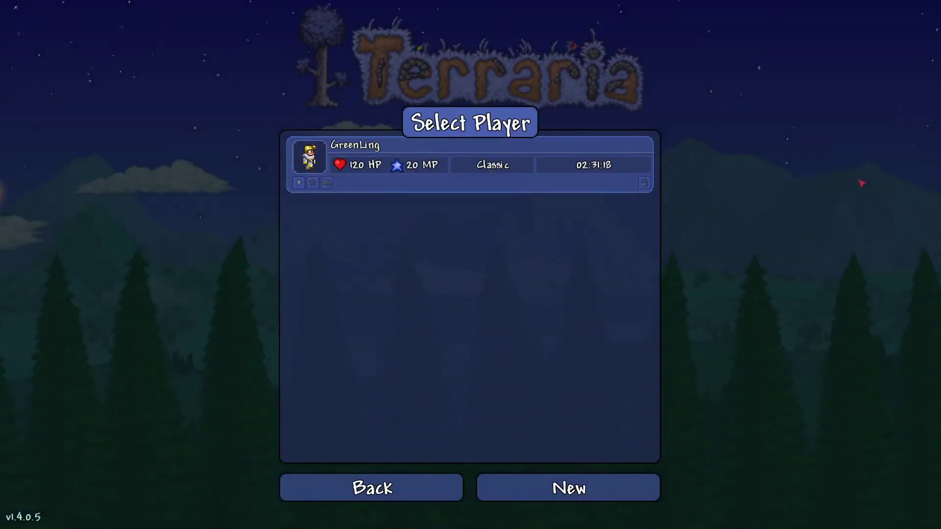
click(299, 184)
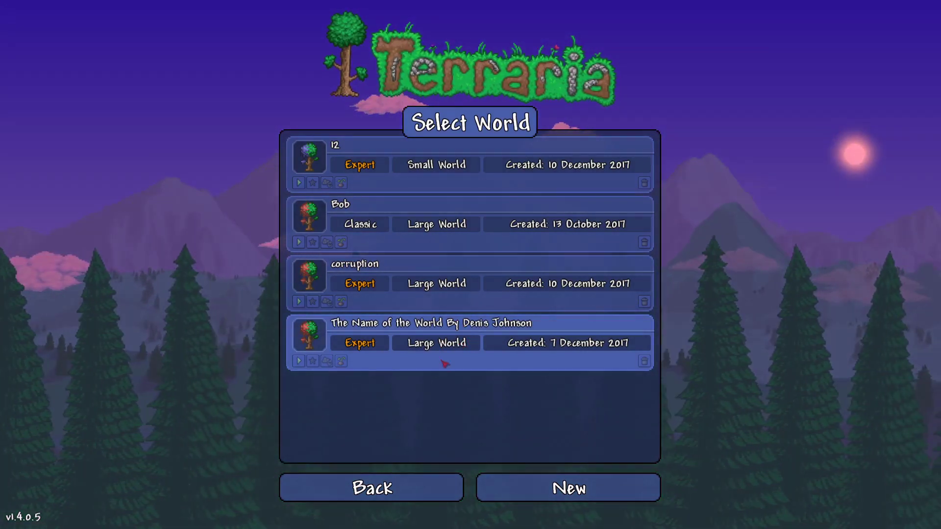
click(385, 500)
click(385, 500)
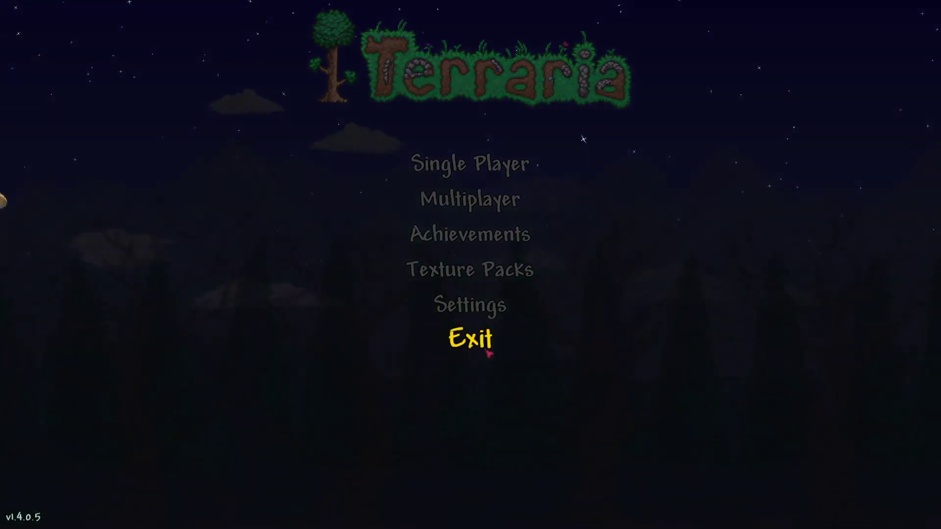
click(487, 351)
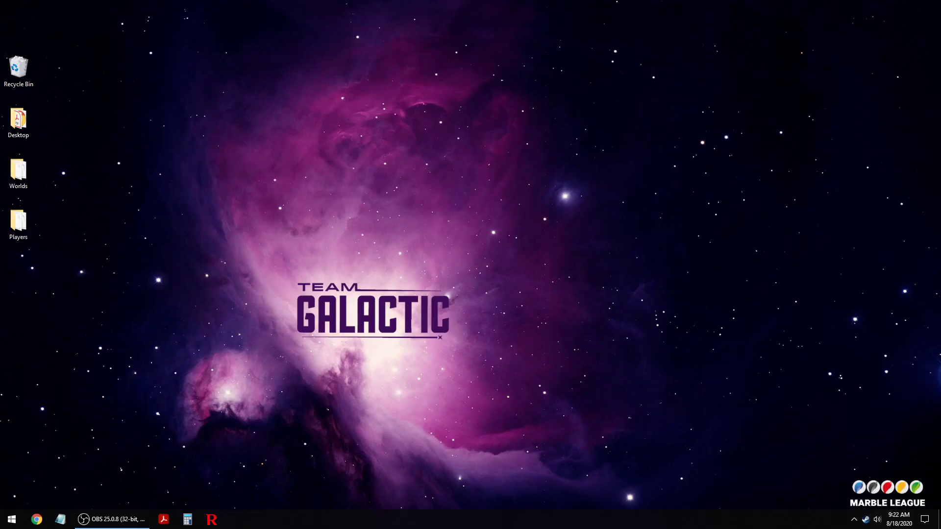
Step: Open the Documents folder in File Explorer
click(12, 520)
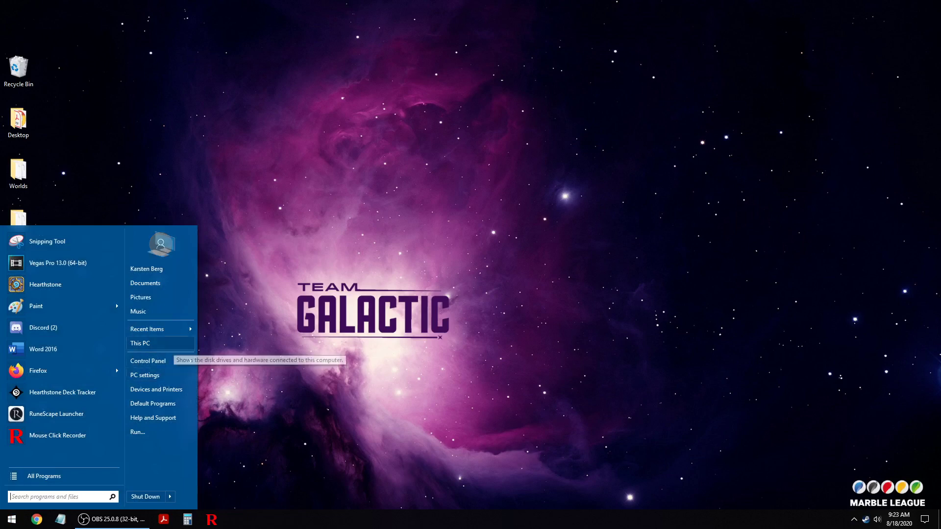
click(170, 344)
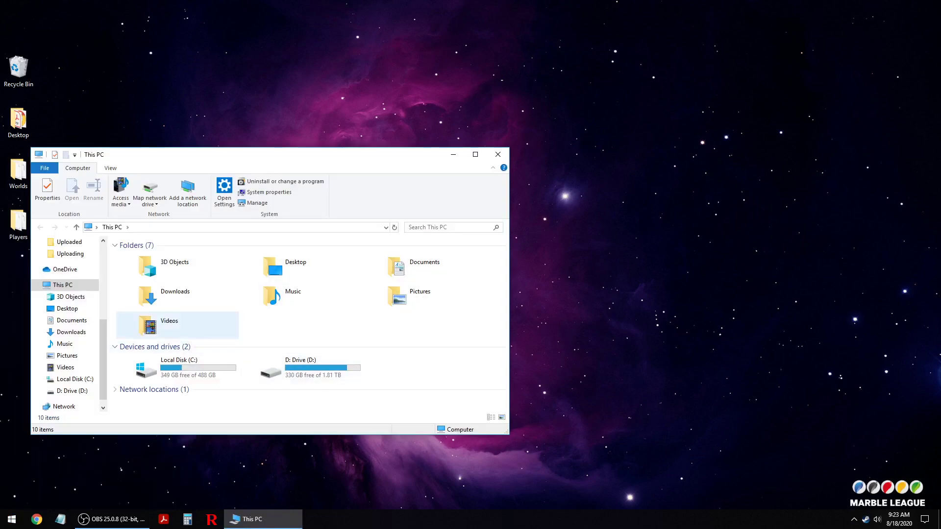
scroll(71, 273, up, 5)
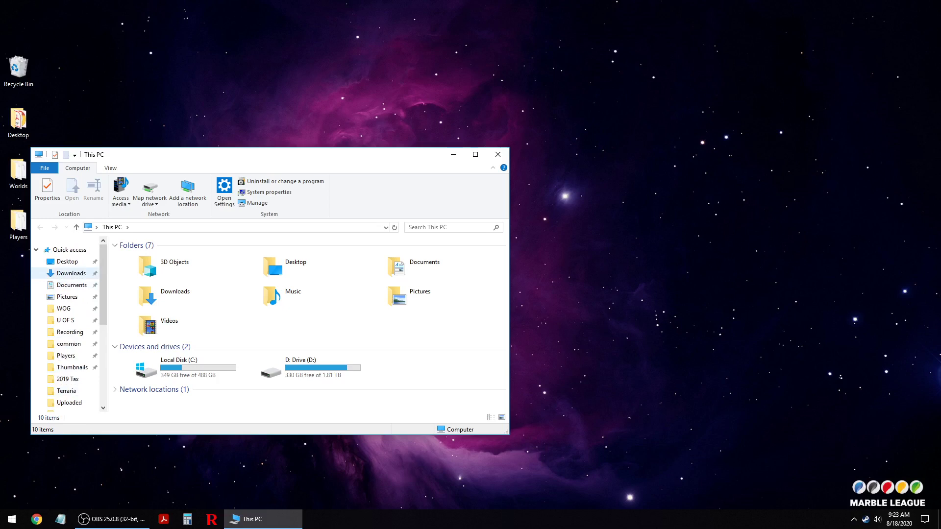
click(71, 285)
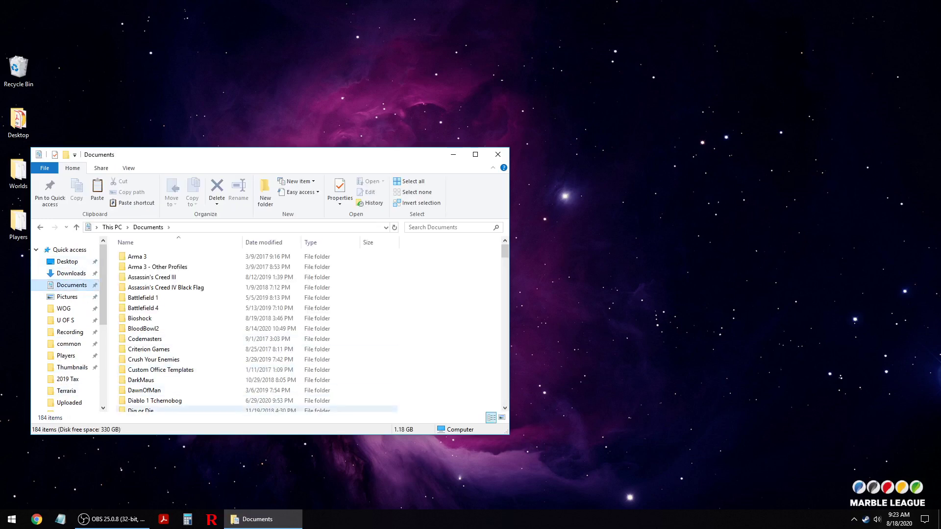
Step: Open the Terraria save folder inside My Games in Documents
click(142, 381)
key(m)
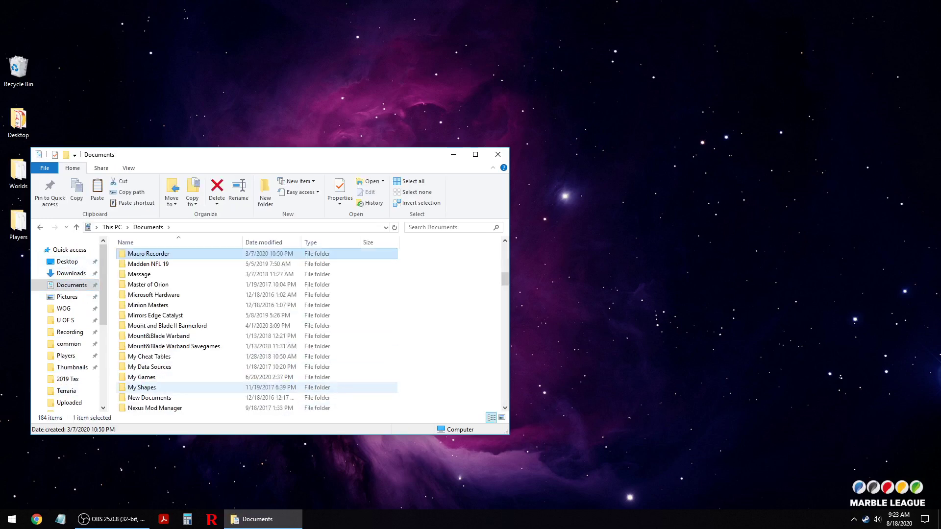
key(y)
key(Down)
key(Down)
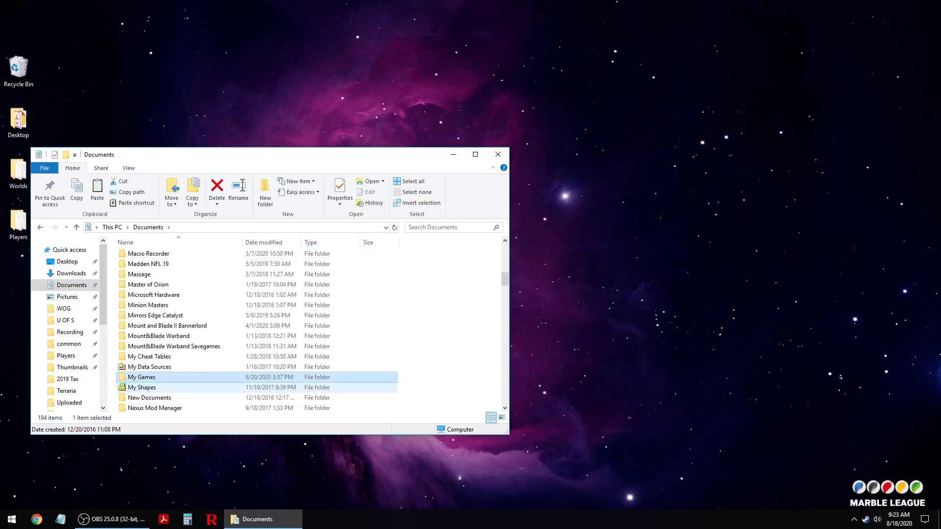
key(Return)
key(t)
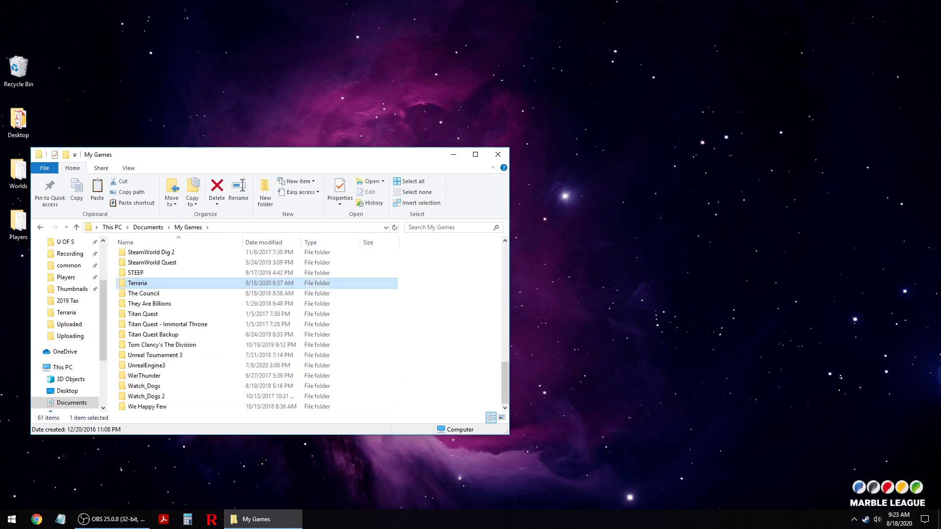
key(Return)
Step: Delete the old Worlds and Players folders from the desktop, with the Terraria window moved away from them
drag(260, 157, 509, 155)
drag(77, 140, 14, 235)
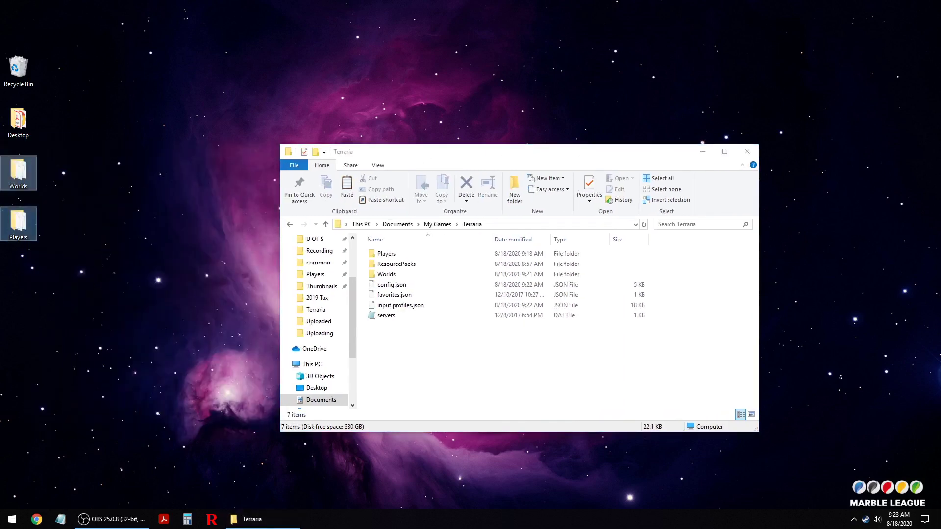
key(Delete)
click(495, 360)
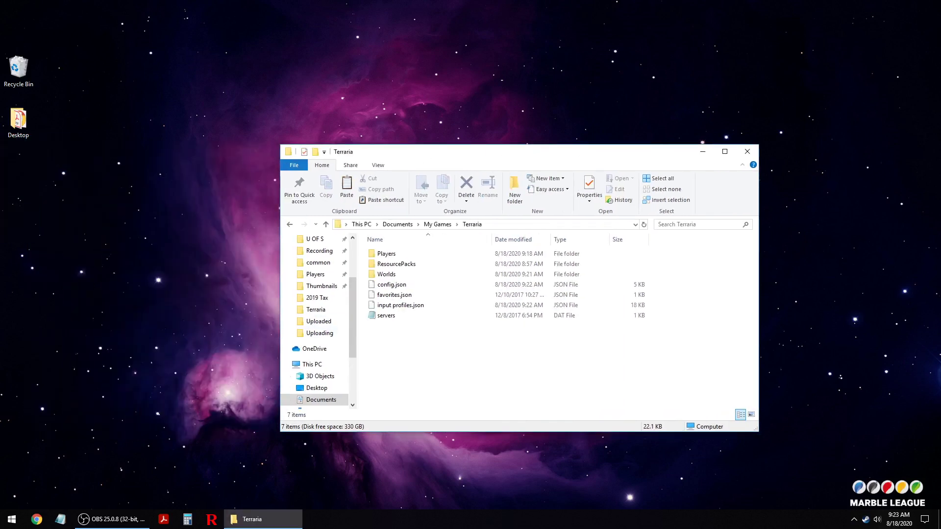
Step: Copy the Players and Worlds folders from the Terraria folder to the desktop as a backup
click(387, 254)
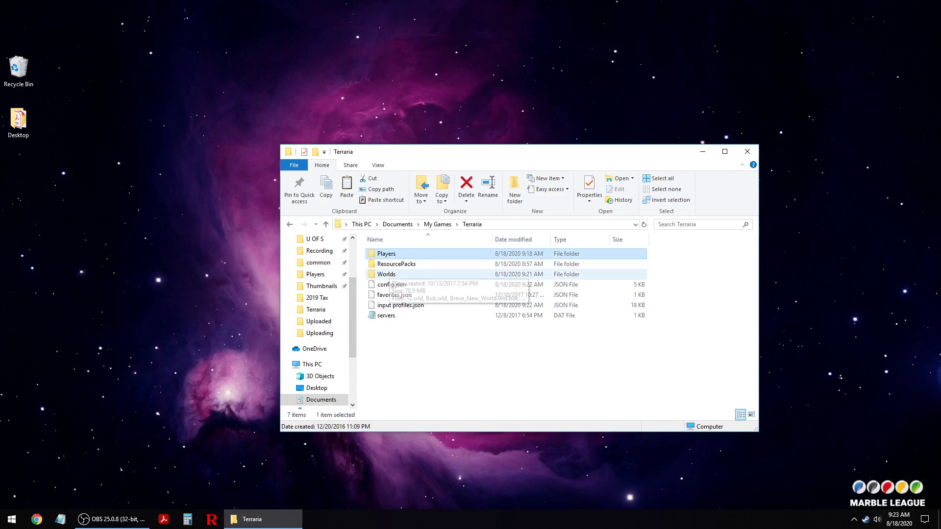
click(387, 274)
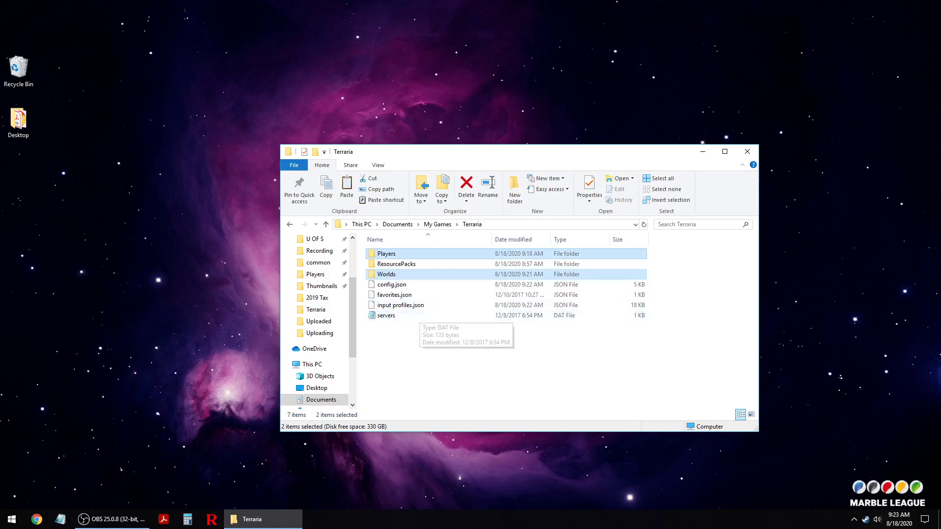
click(216, 304)
key(ctrl+v)
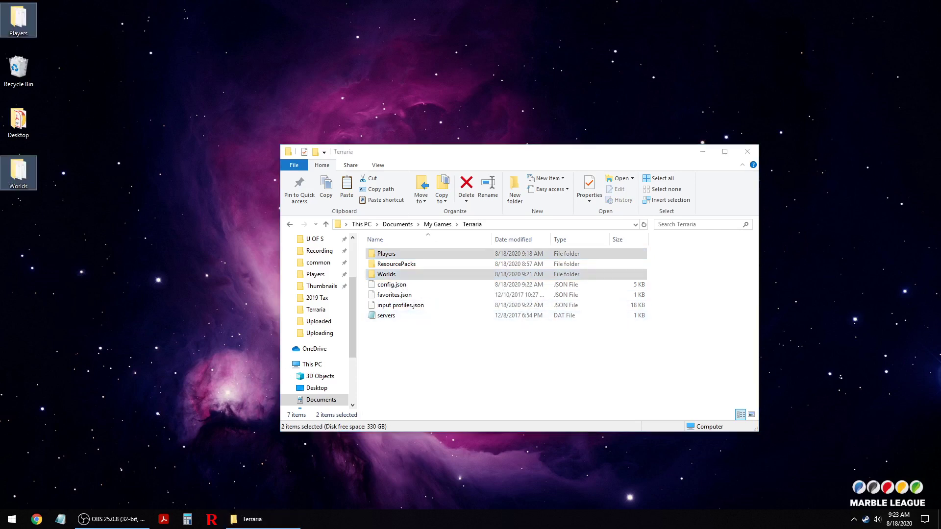
click(216, 304)
click(480, 360)
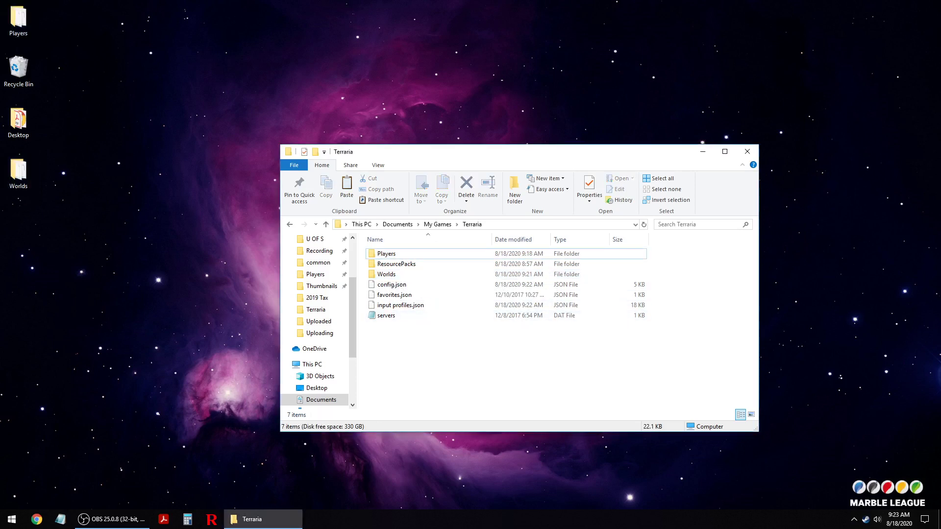
Step: Open the Worlds folder in the Terraria folder and delete Brave_New_World.wld.bak2
click(417, 275)
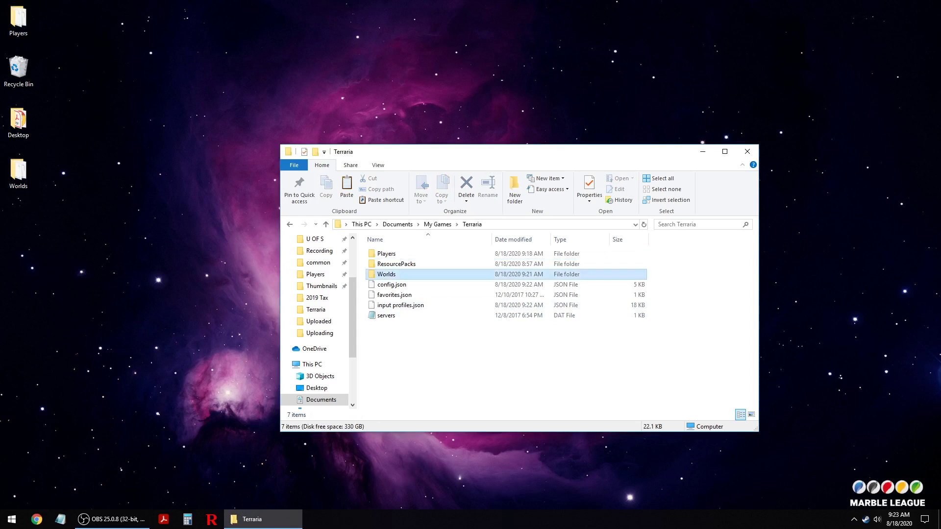
double_click(416, 275)
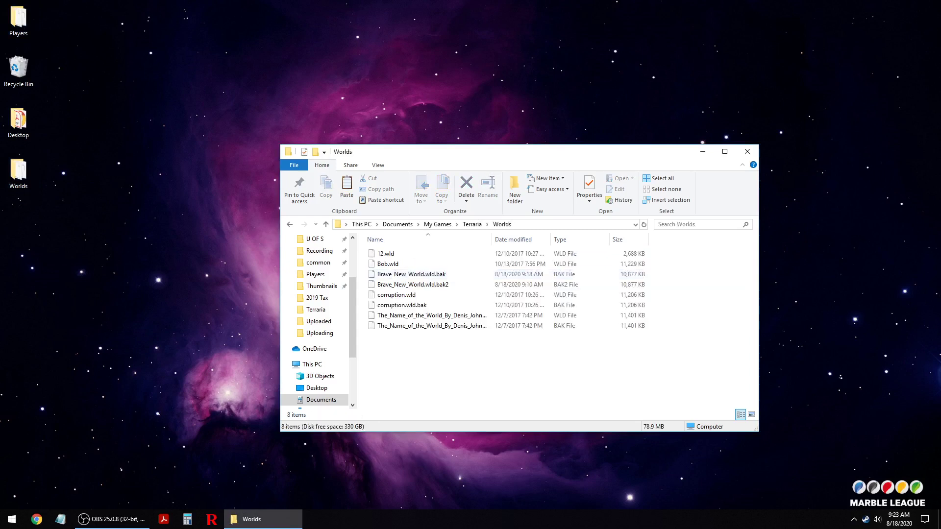
click(416, 285)
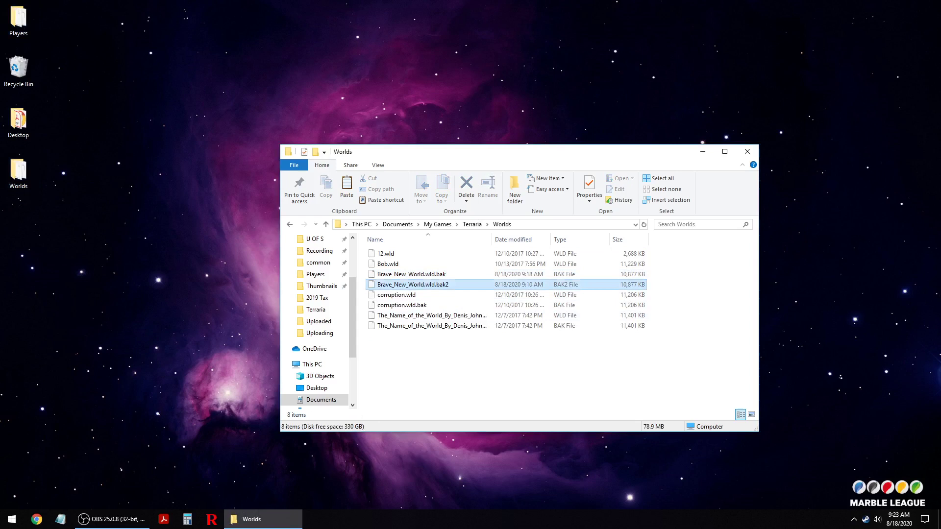
key(Delete)
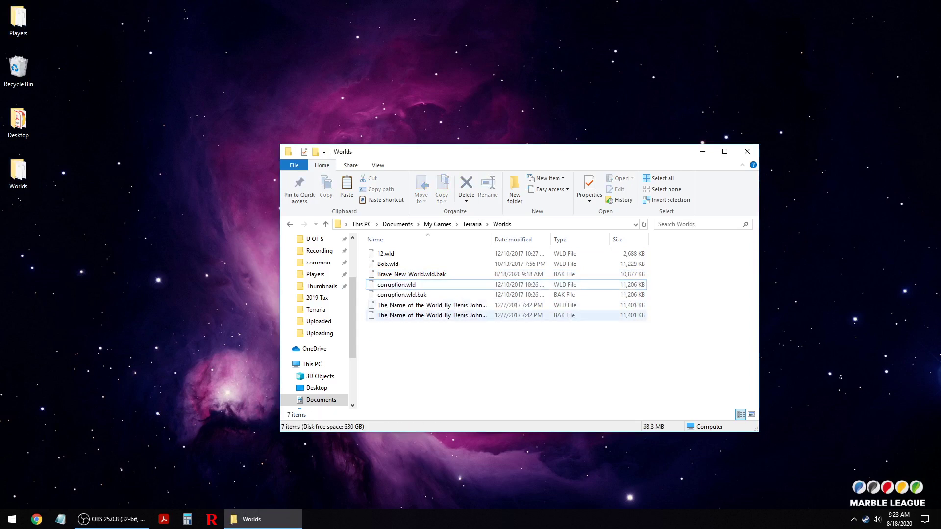
Step: Widen the Name column of the Worlds folder to show the full file names
click(456, 285)
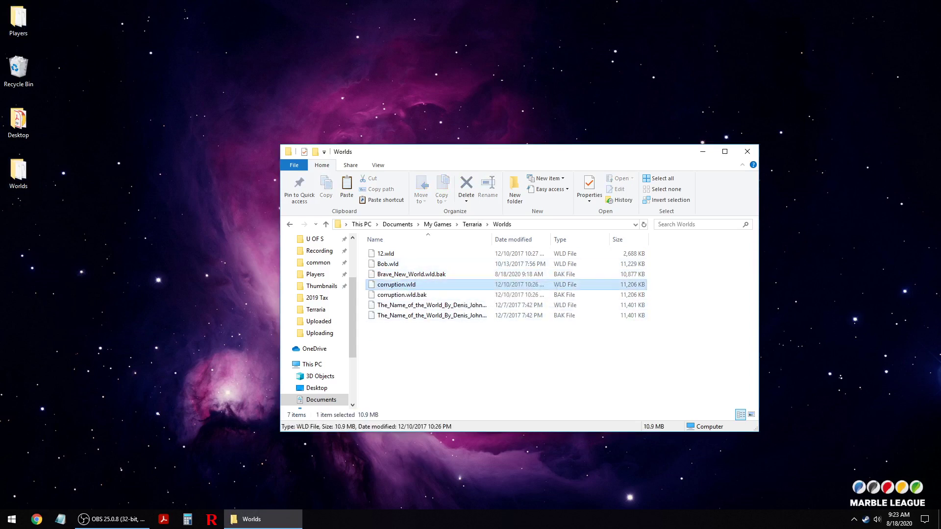
click(456, 295)
drag(491, 240, 541, 239)
click(519, 351)
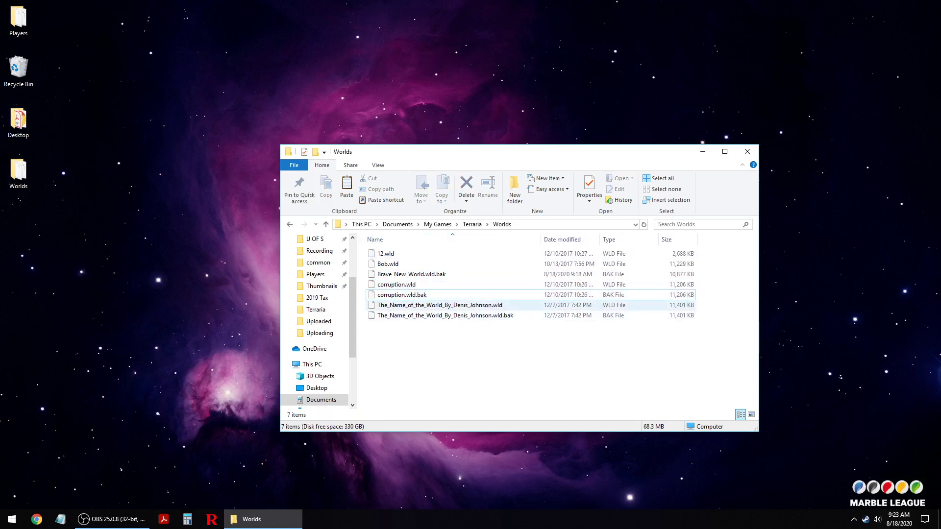
Step: Delete The_Name_of_the_World_By_Denis_Johnson.wld from the Terraria Worlds folder, keeping its .bak file
click(490, 305)
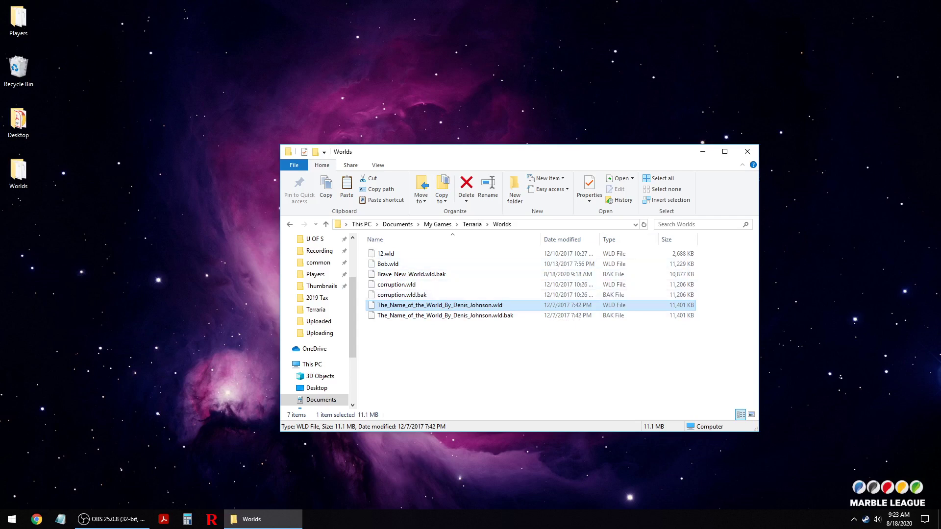
click(520, 348)
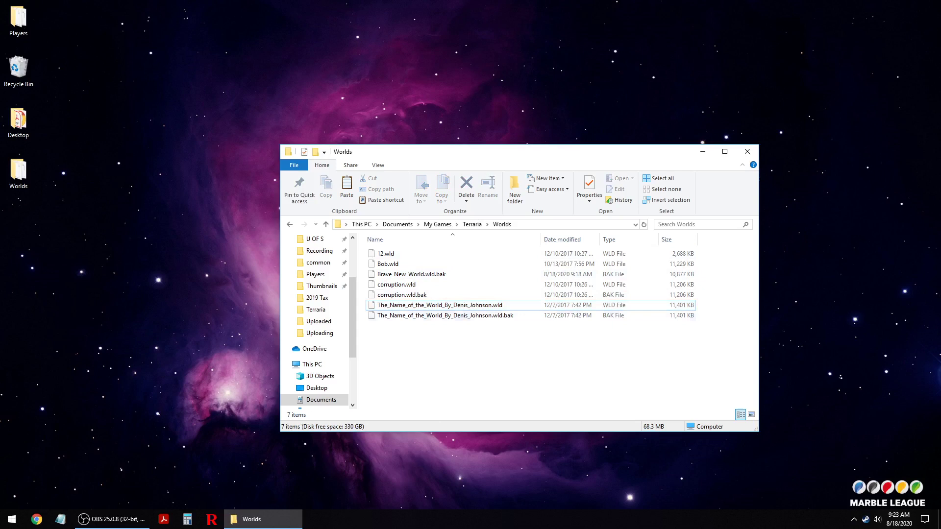
click(471, 315)
click(471, 306)
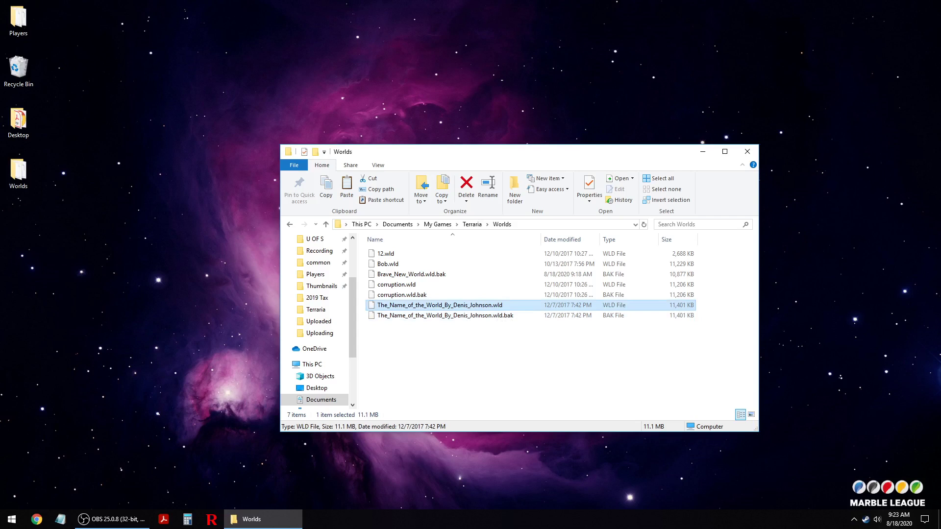
click(445, 316)
click(440, 305)
key(Delete)
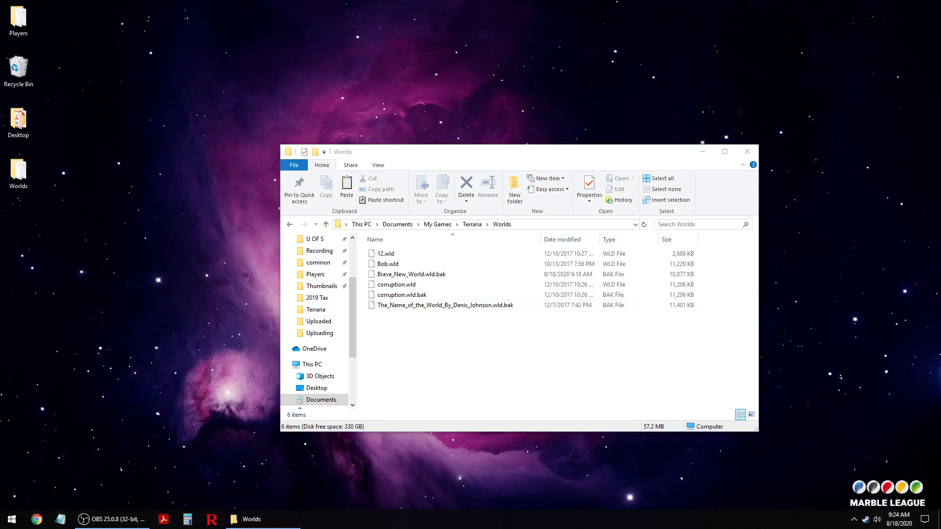
Step: Open the backup Worlds folder from the desktop and place it beside the Terraria Worlds folder
double_click(19, 173)
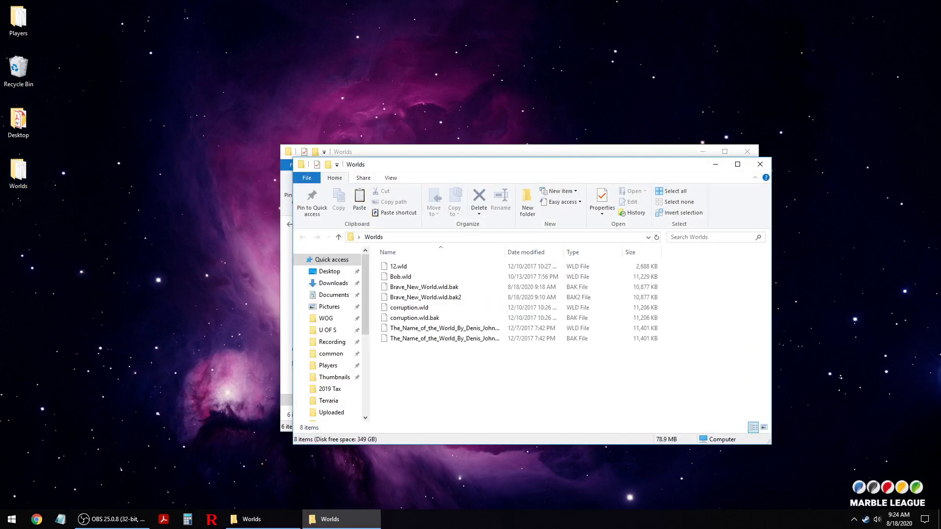
drag(444, 164, 202, 183)
drag(532, 156, 780, 178)
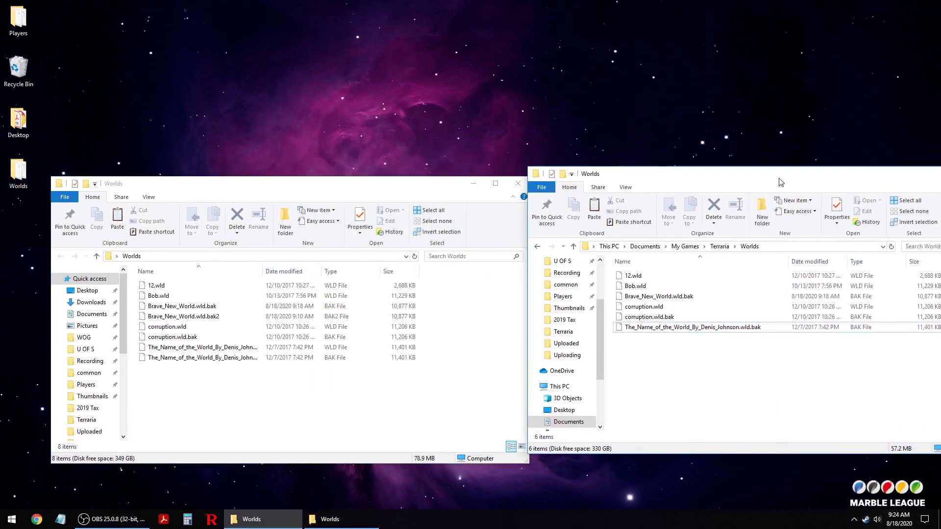
click(333, 402)
Step: Delete The_Name_of_the_World_By_Denis_Johnson.wld from the desktop Worlds folder and widen its Name column
click(202, 348)
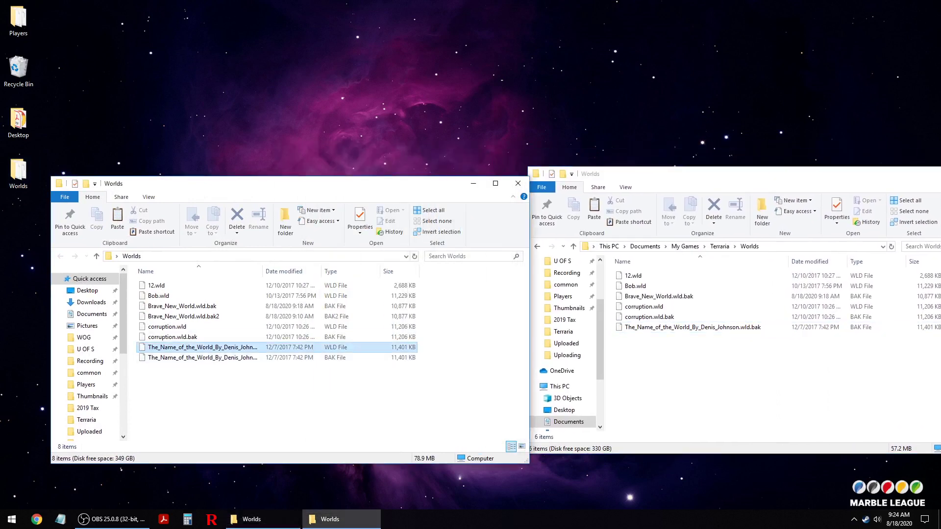
drag(262, 271, 332, 271)
key(Delete)
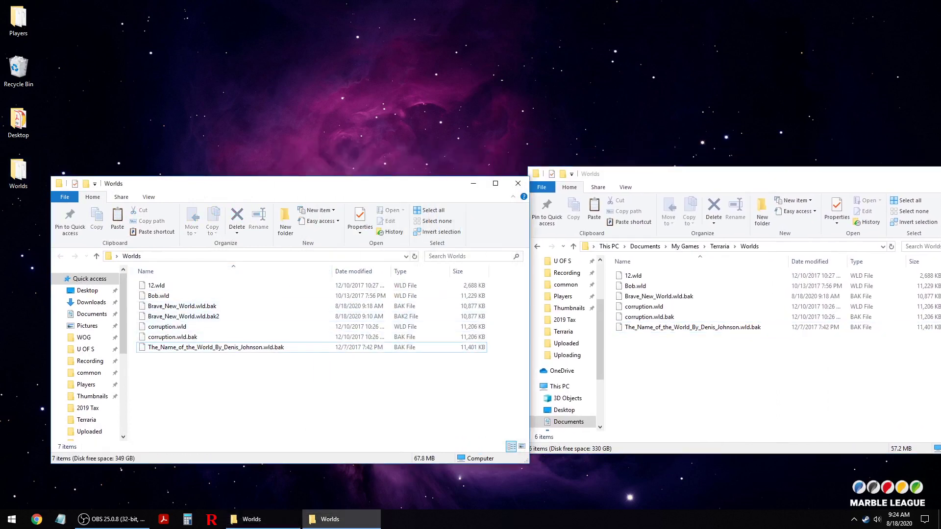
Step: Rename The_Name_of_the_World_By_Denis_Johnson.wld.bak in the desktop Worlds folder to The_Name_of_the_World_By_Denis_Johnson.wld, accepting the extension change
click(215, 348)
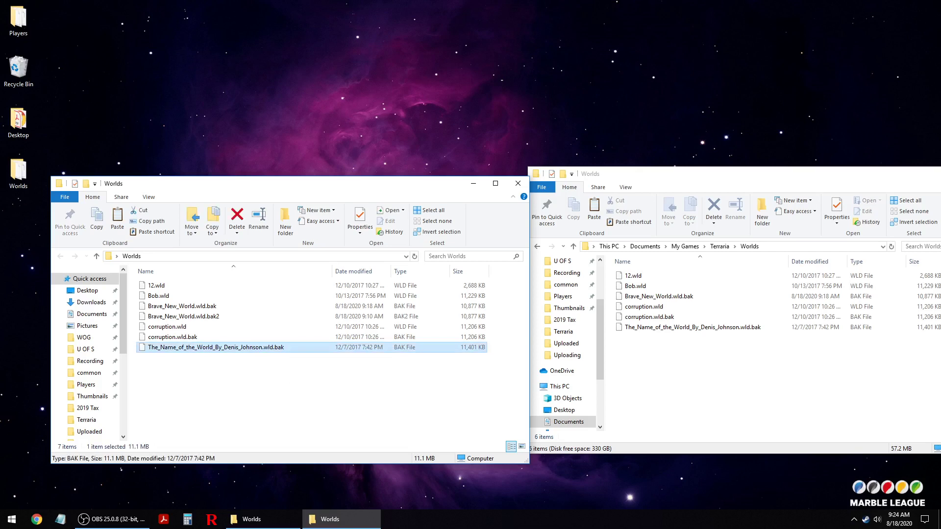
key(F2)
click(285, 348)
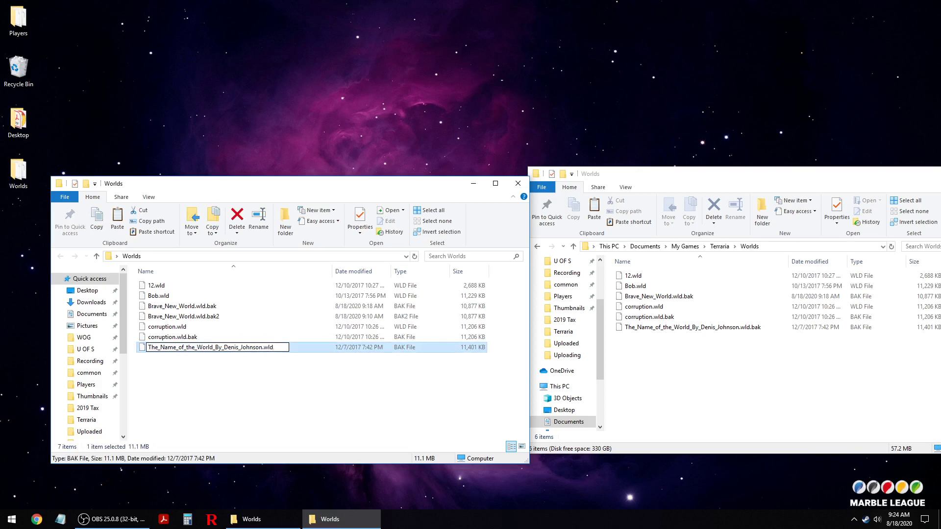
key(Return)
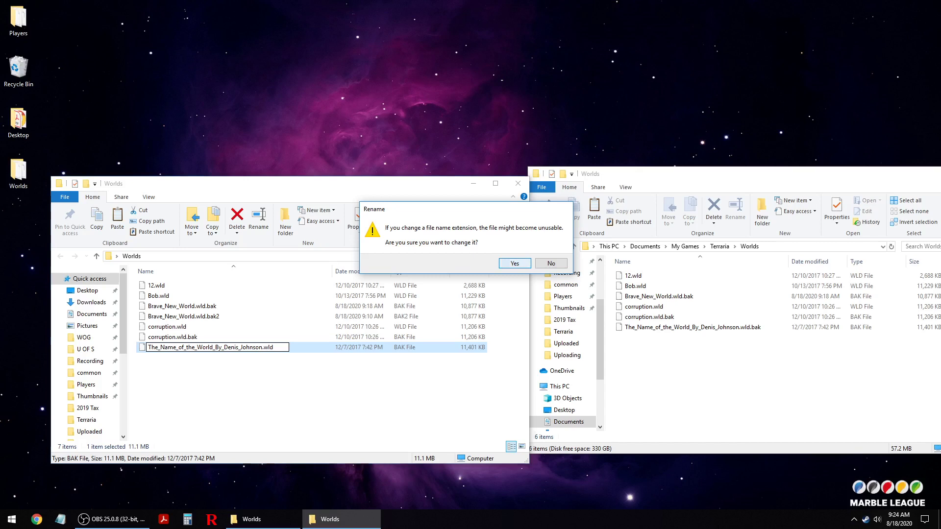
key(Return)
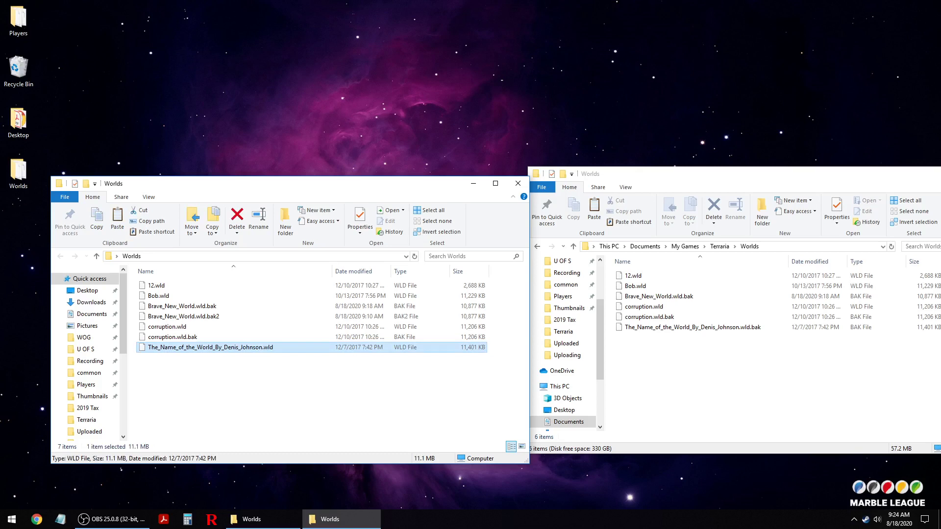
Step: Paste the copied The_Name_of_the_World_By_Denis_Johnson.wld into the Terraria Worlds folder
click(706, 377)
key(ctrl+v)
click(706, 378)
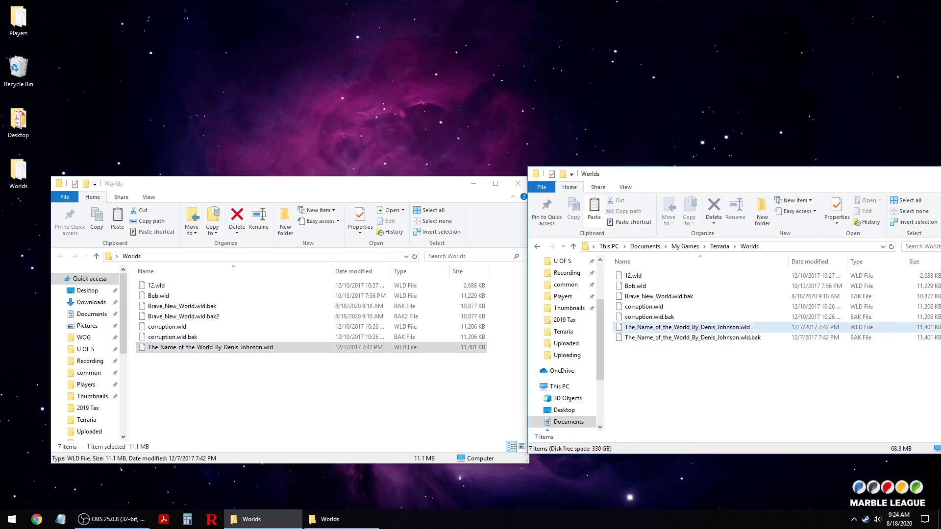
click(687, 328)
click(402, 382)
Step: Rename Brave_New_World.wld.bak in the desktop Worlds folder to Brave_New_World.wld, accepting the extension change
click(196, 306)
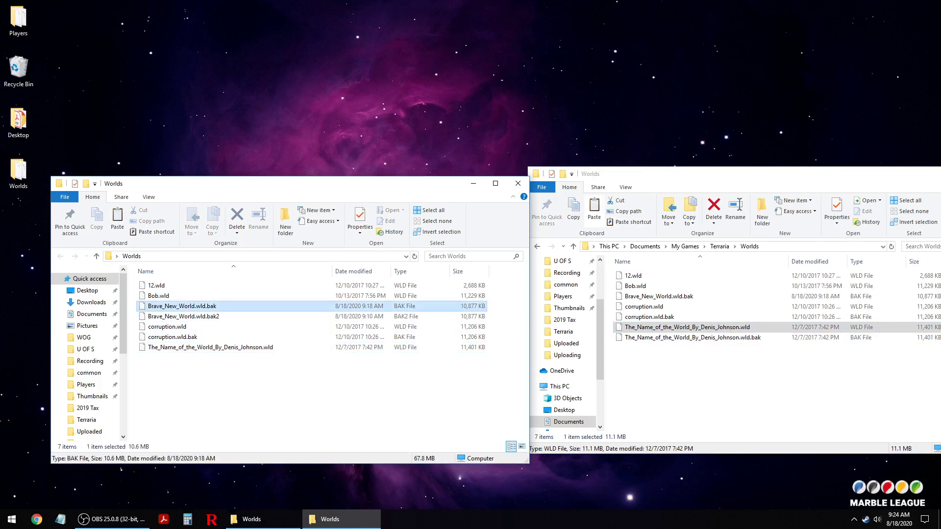
key(F2)
click(217, 307)
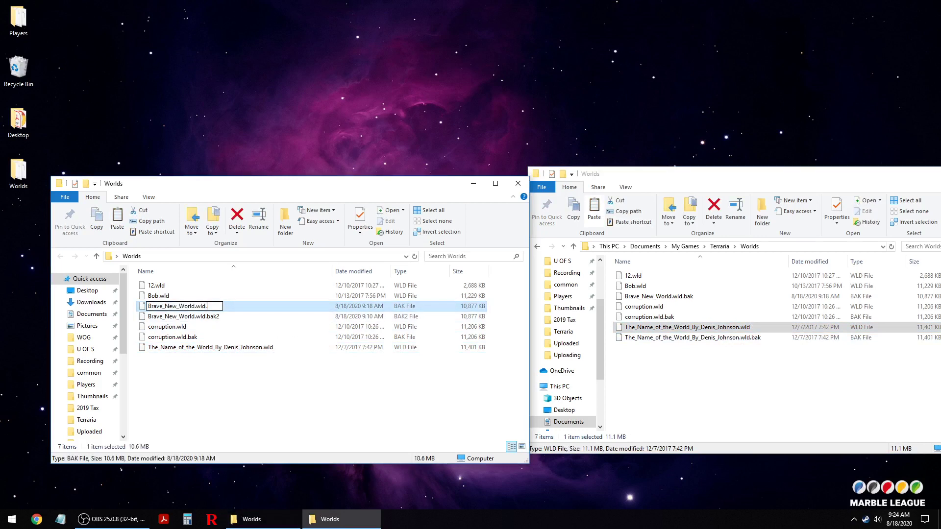
key(BackSpace)
key(Return)
key(Return)
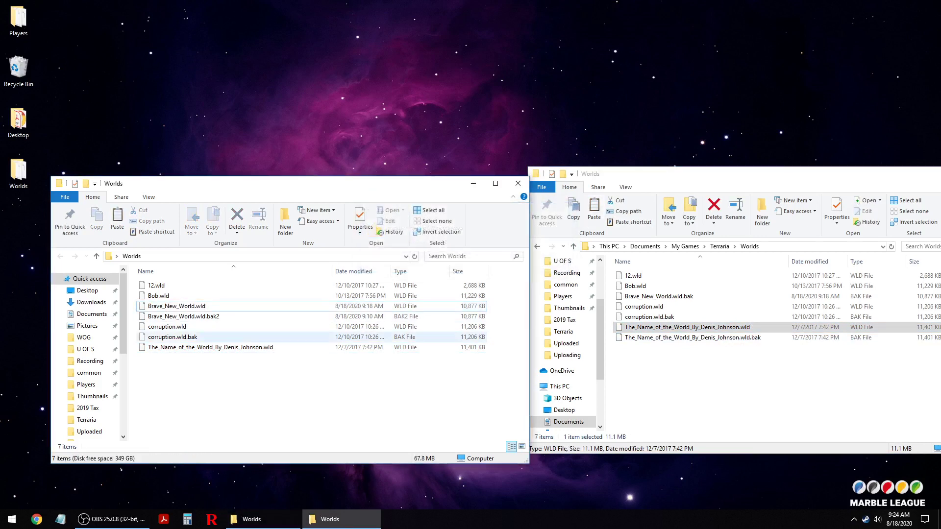
Step: Copy Brave_New_World.wld from the desktop Worlds folder into the Terraria Worlds folder, keeping the .bak file there
drag(294, 307, 698, 387)
click(699, 387)
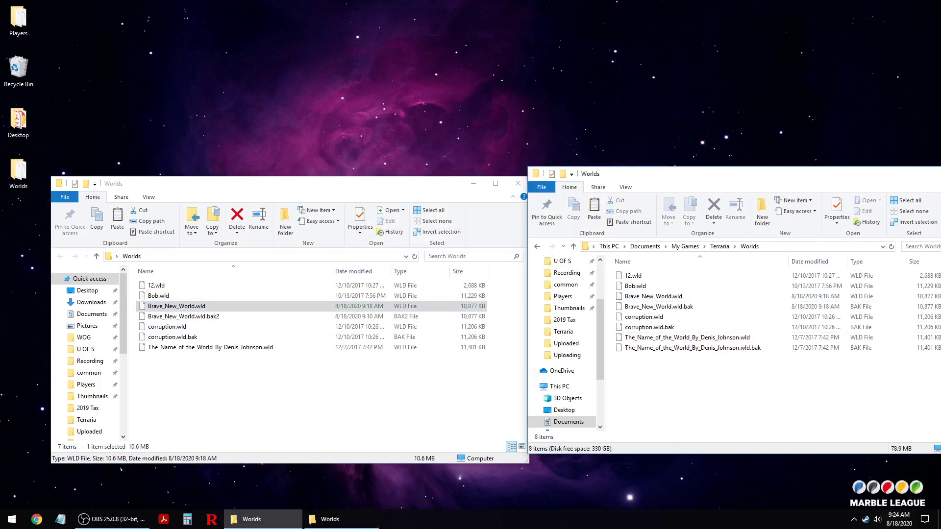
click(698, 297)
click(699, 338)
click(698, 385)
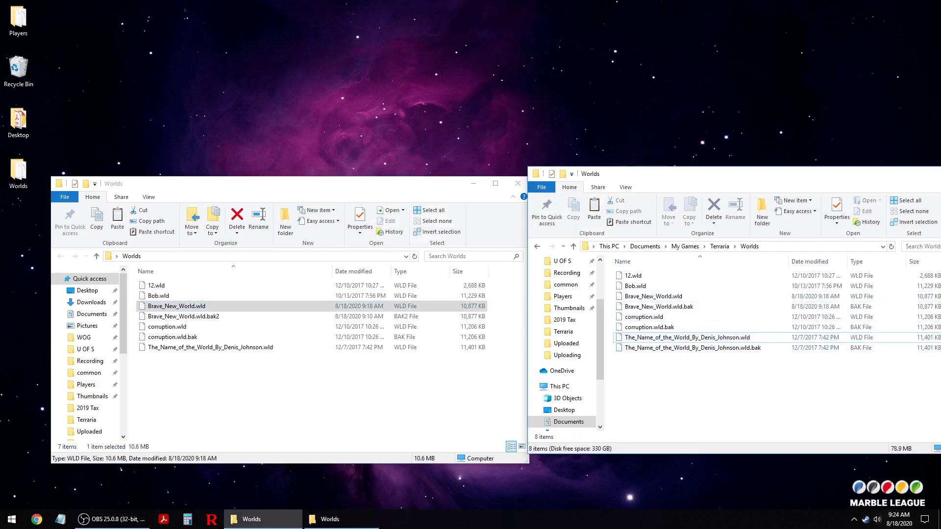
click(660, 307)
click(659, 297)
click(176, 306)
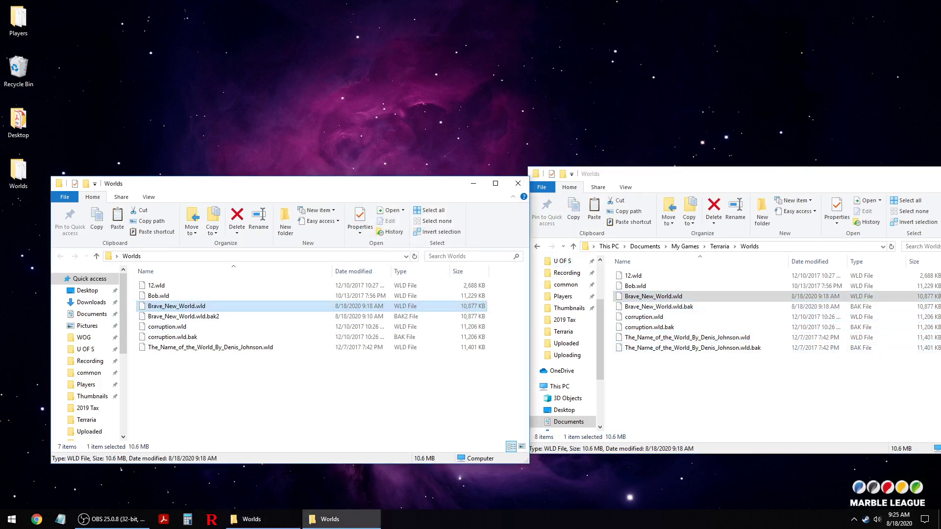
Step: Close both the desktop Worlds folder window and the Terraria Worlds folder window
click(518, 183)
drag(686, 174, 335, 176)
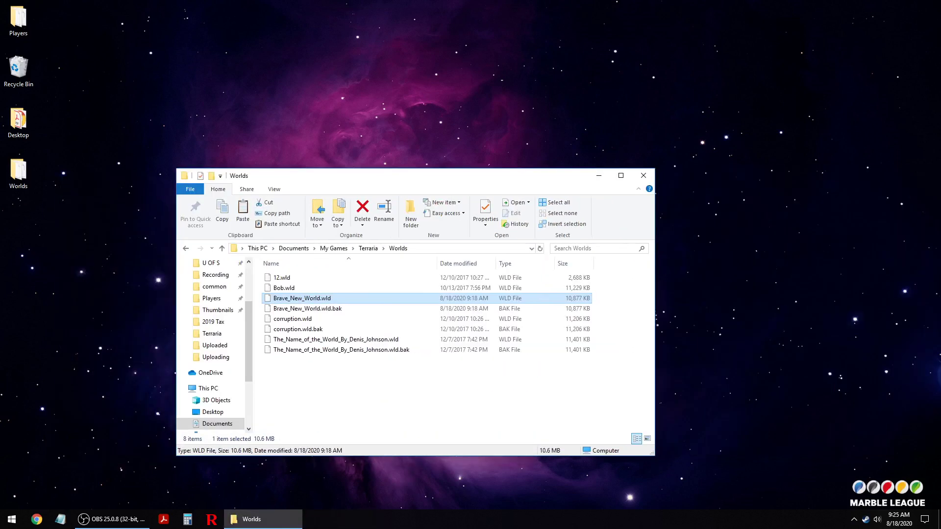
click(643, 176)
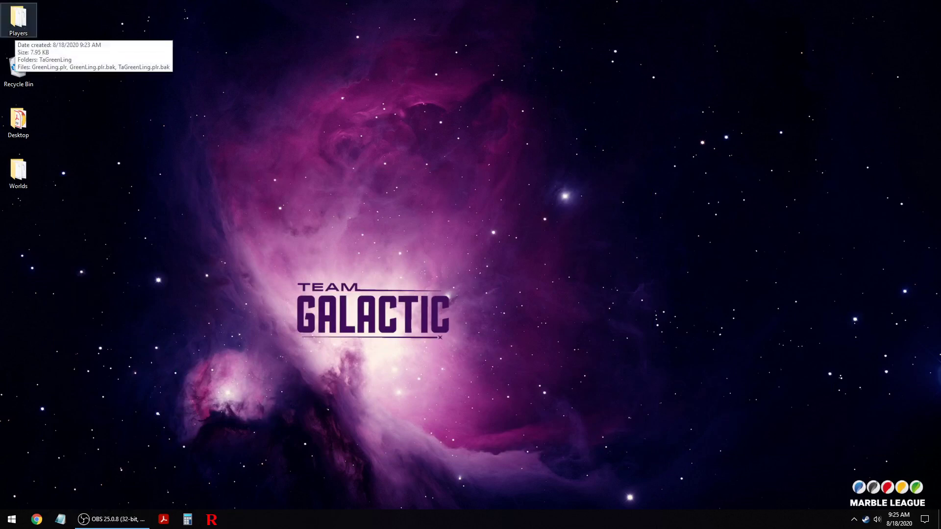
Step: Open the Documents folder in a new file window by way of This PC
click(12, 520)
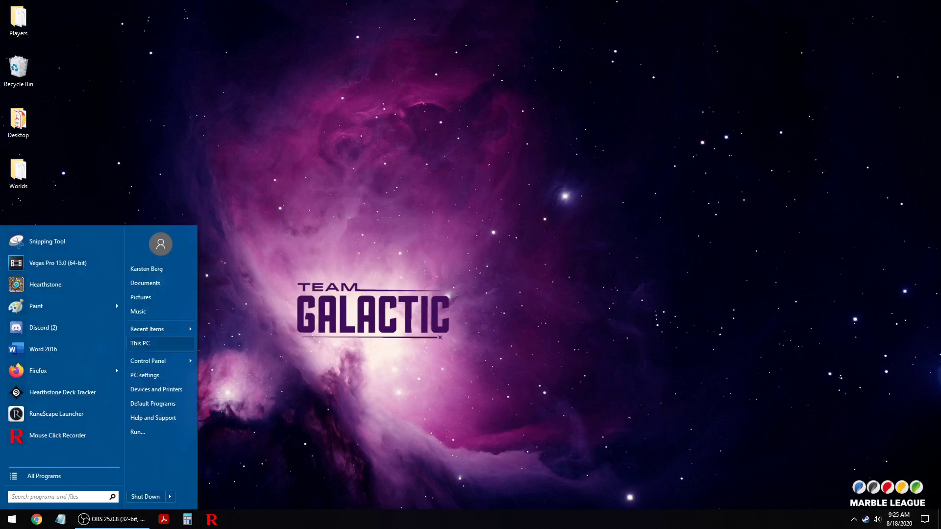
click(161, 343)
scroll(216, 319, up, 4)
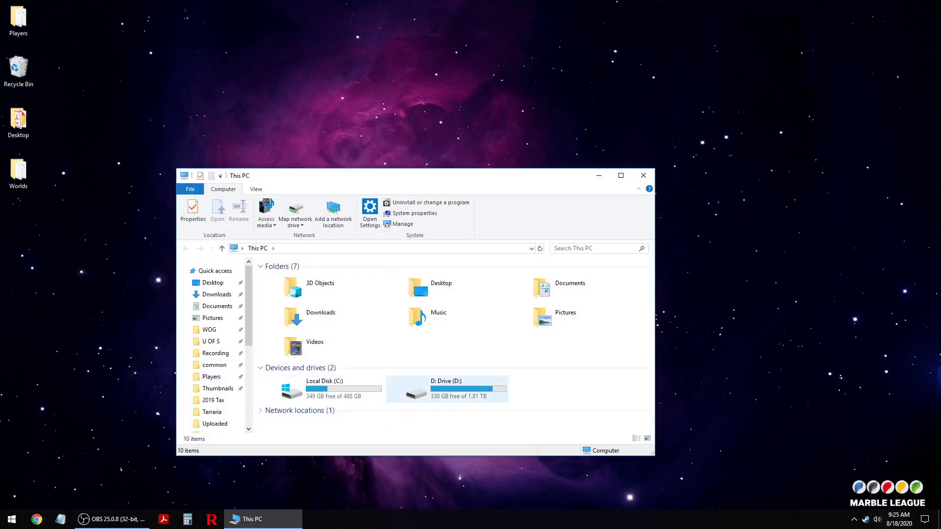
click(217, 306)
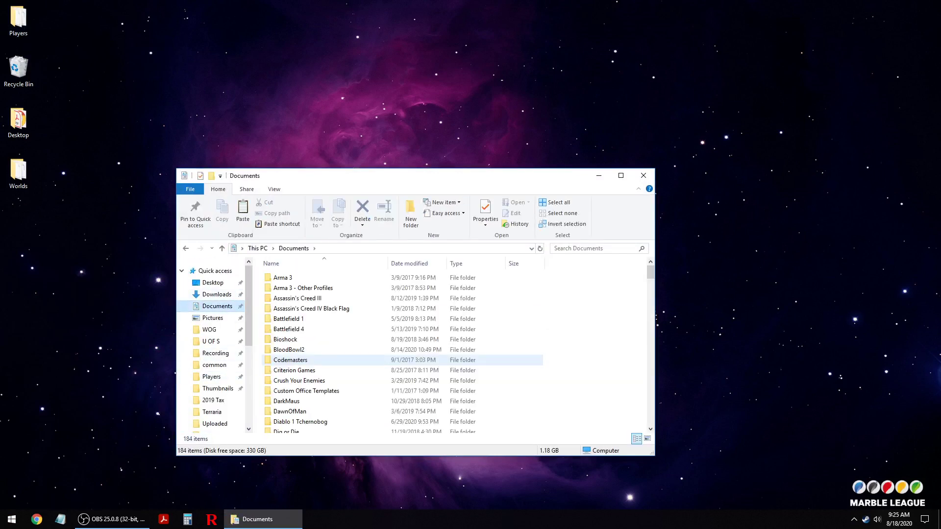
Step: Open the Players folder under My Games > Terraria and move its window aside to free space for another folder
click(314, 363)
text(my)
key(Down)
key(Down)
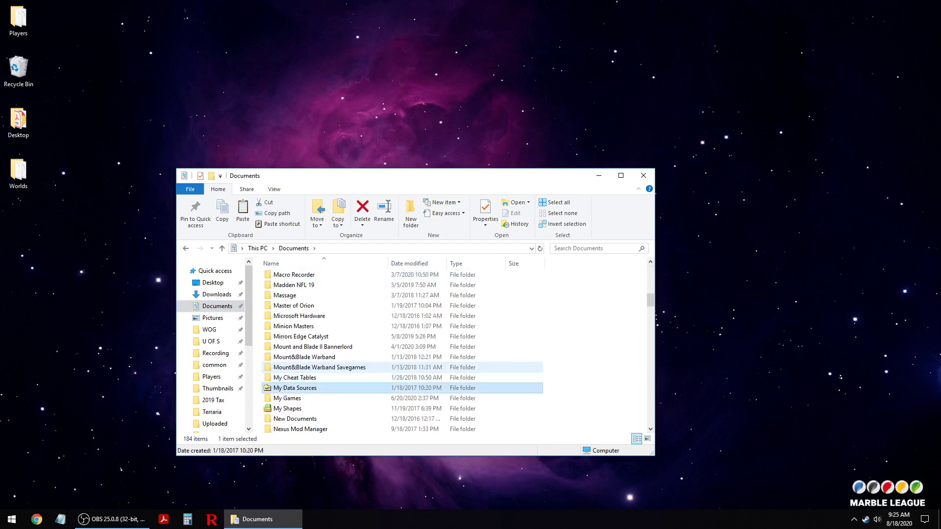
key(Return)
key(Return)
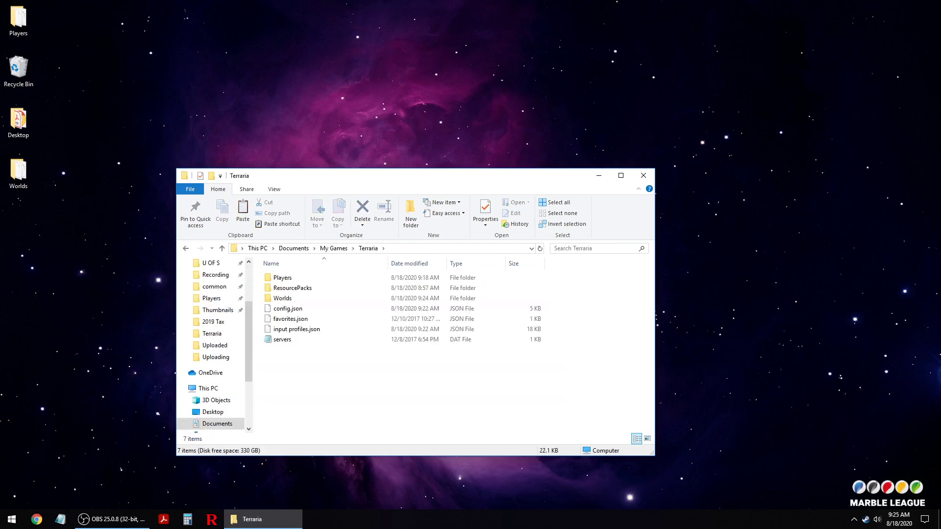
key(Down)
key(Up)
key(Return)
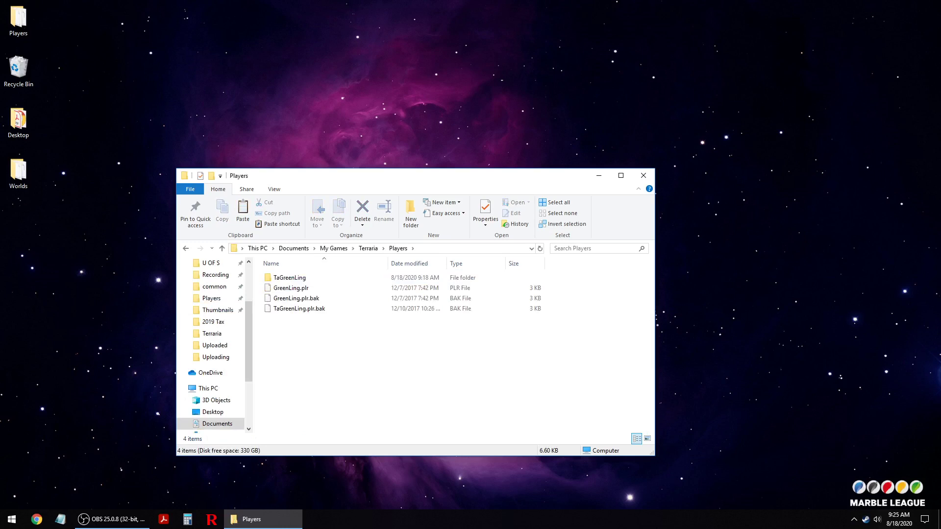
drag(419, 178, 714, 177)
Step: Look at the map file inside the TaGreenLing folder and return to the Players folder
click(590, 278)
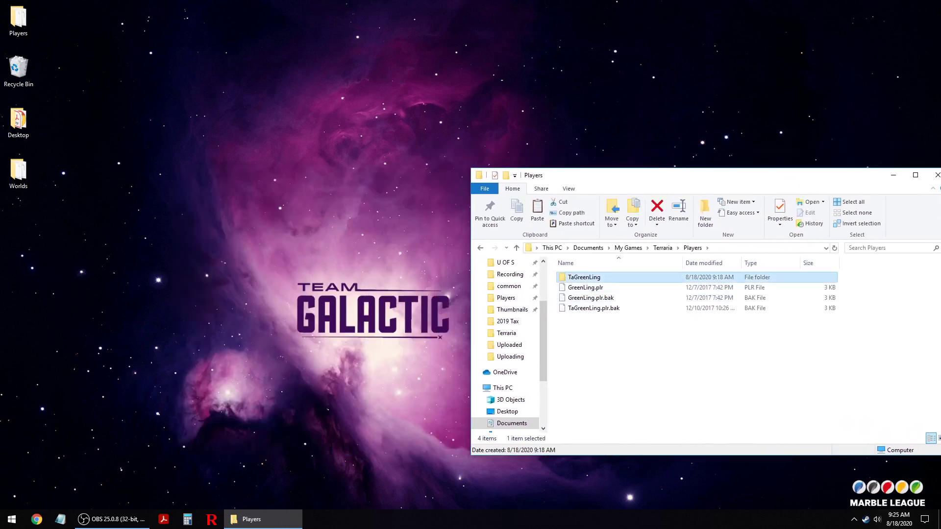
double_click(590, 278)
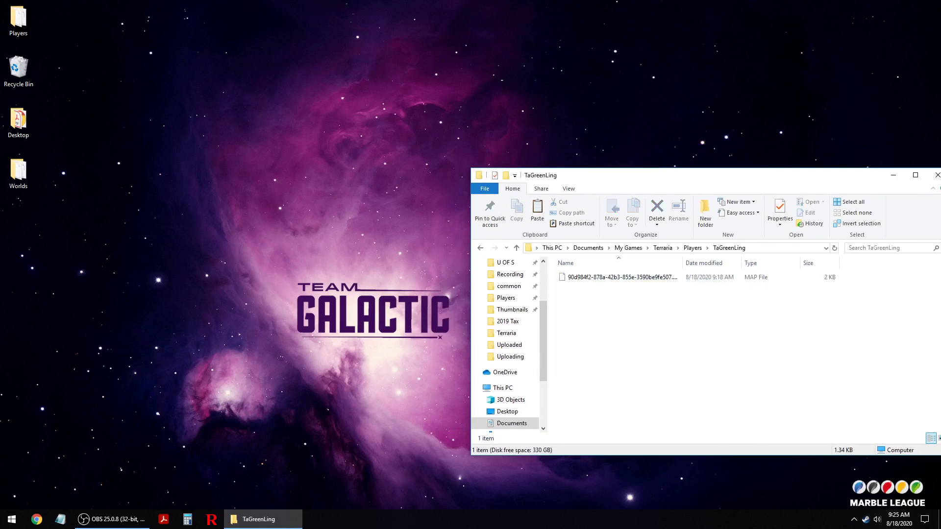
click(596, 277)
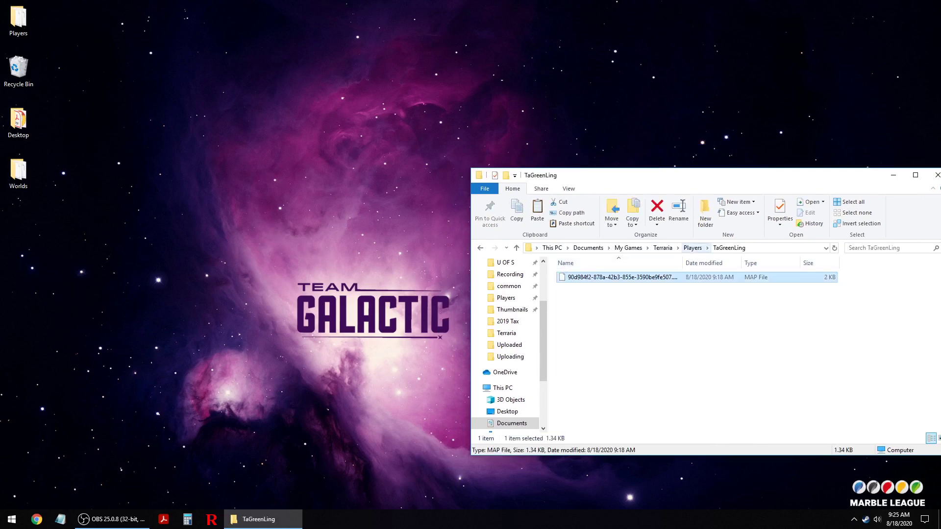
click(692, 248)
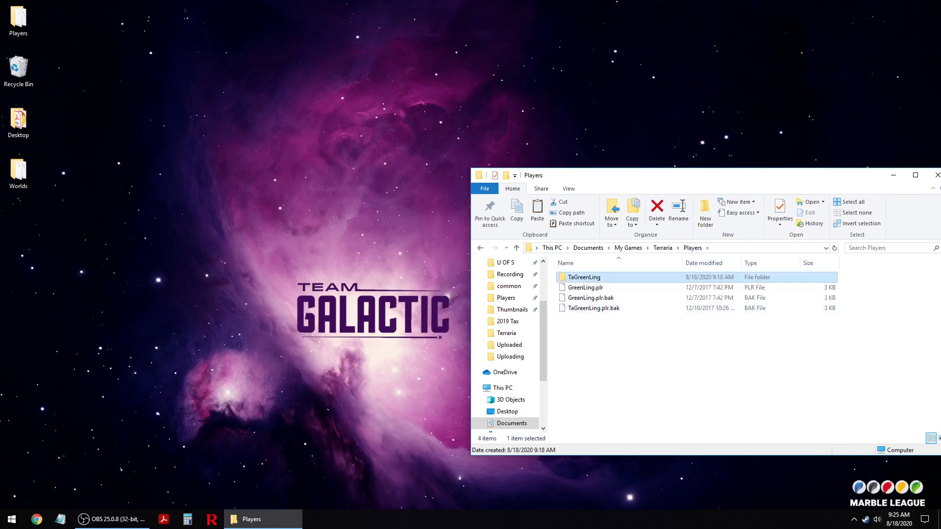
Step: Delete the TaGreenLing folder from the Terraria Players folder
click(735, 350)
click(588, 277)
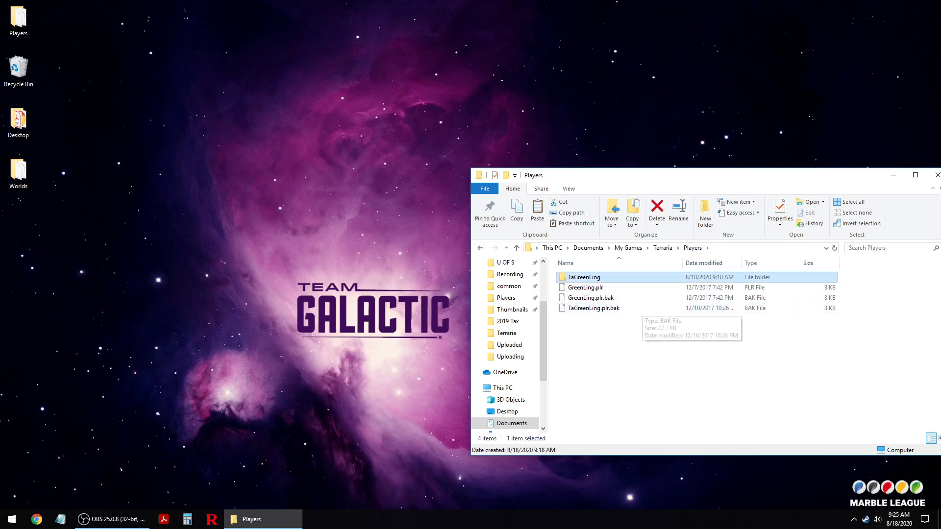
key(Delete)
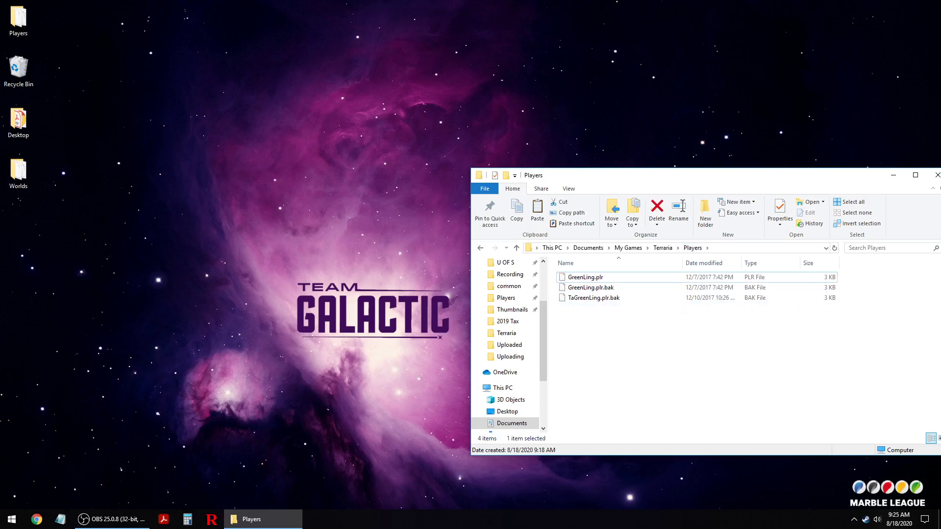
Step: Open the backup Players folder from the desktop and place it beside the Terraria Players folder
double_click(18, 20)
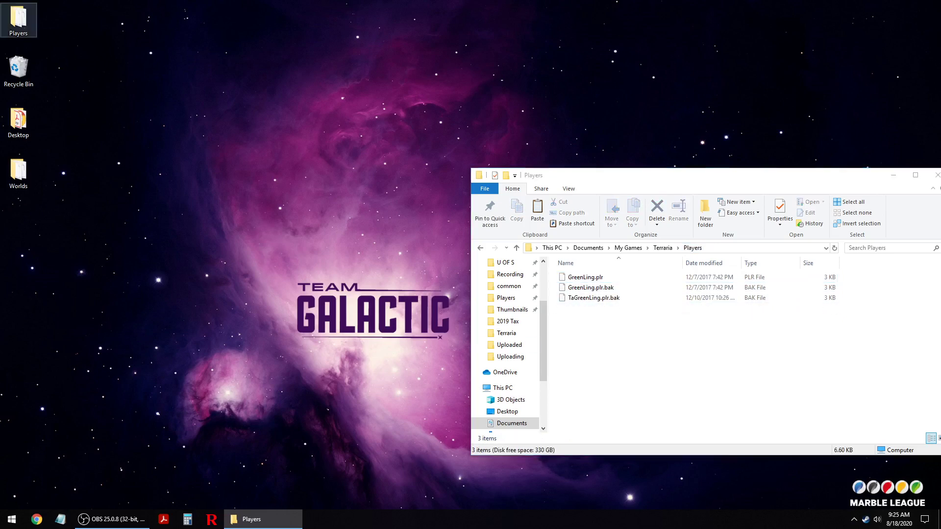
drag(667, 190, 180, 178)
drag(607, 175, 656, 173)
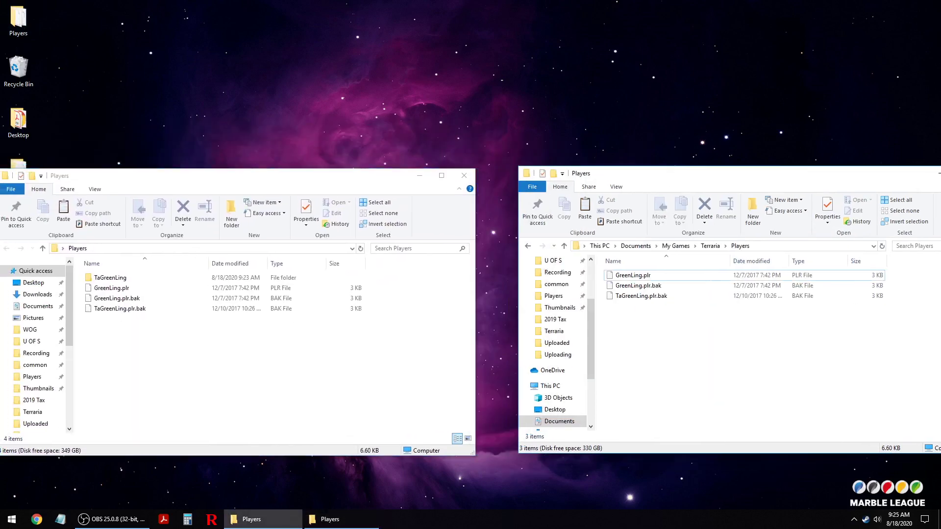
drag(326, 173, 375, 173)
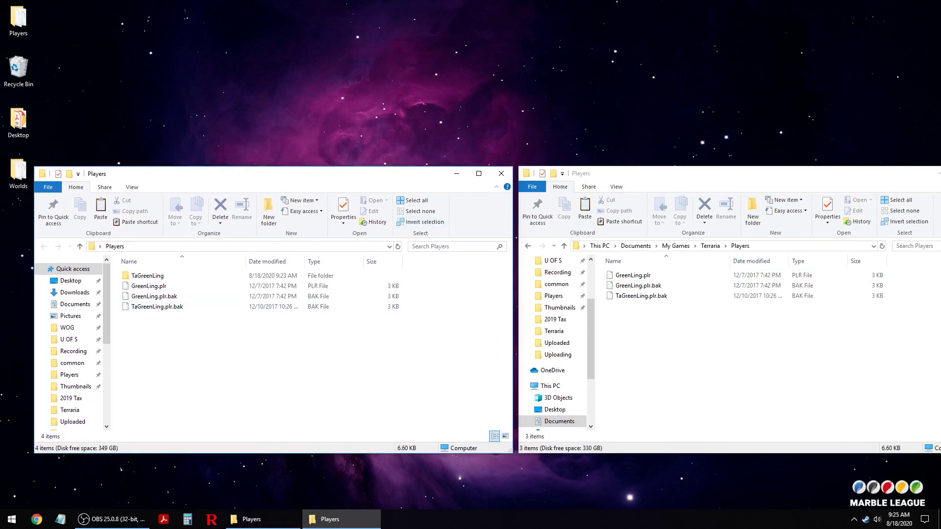
Step: Rename TaGreenLing.plr.bak in the desktop Players folder to TaGreenLing.plr, accepting the extension change
click(149, 286)
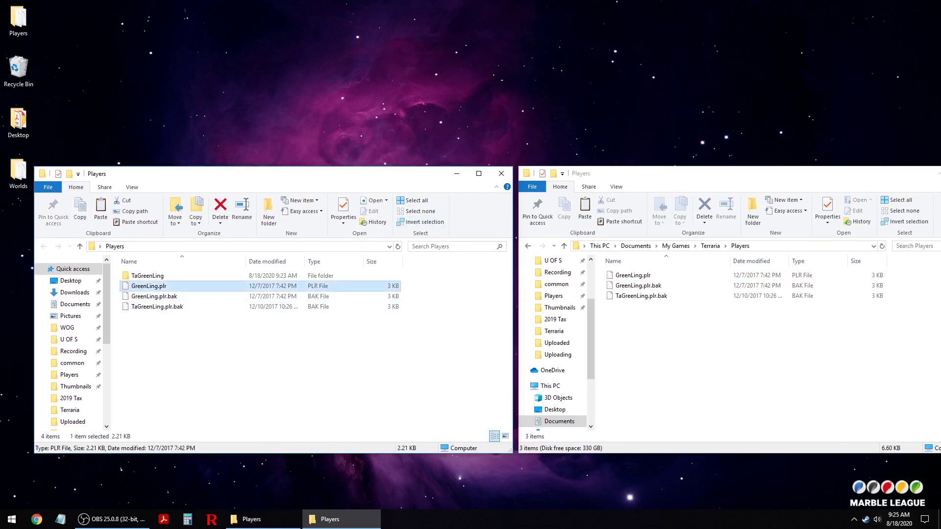
click(274, 343)
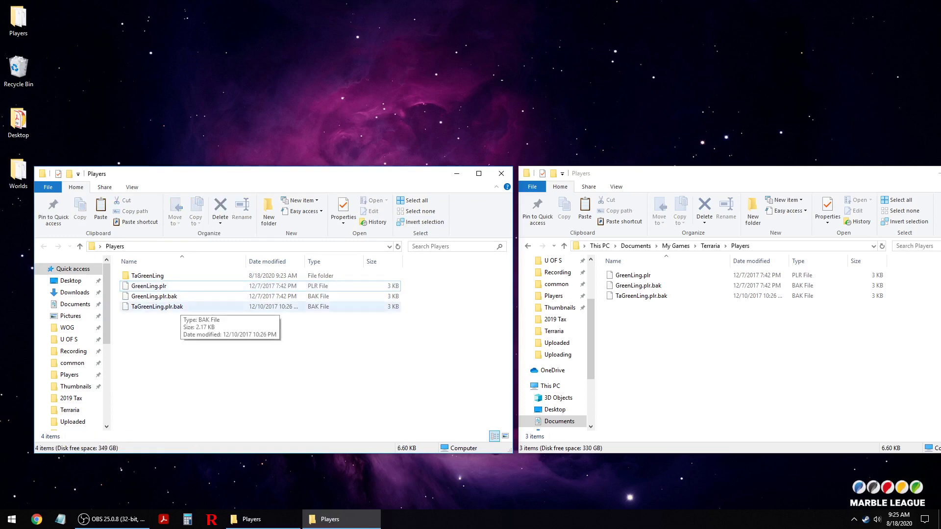
click(179, 307)
key(F2)
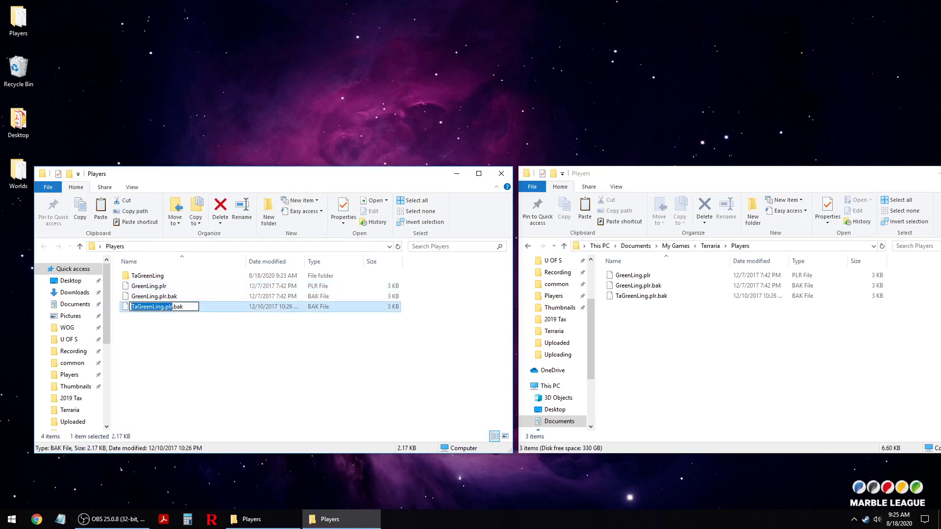
click(184, 307)
key(BackSpace)
key(BackSpace)
key(BackSpace)
key(BackSpace)
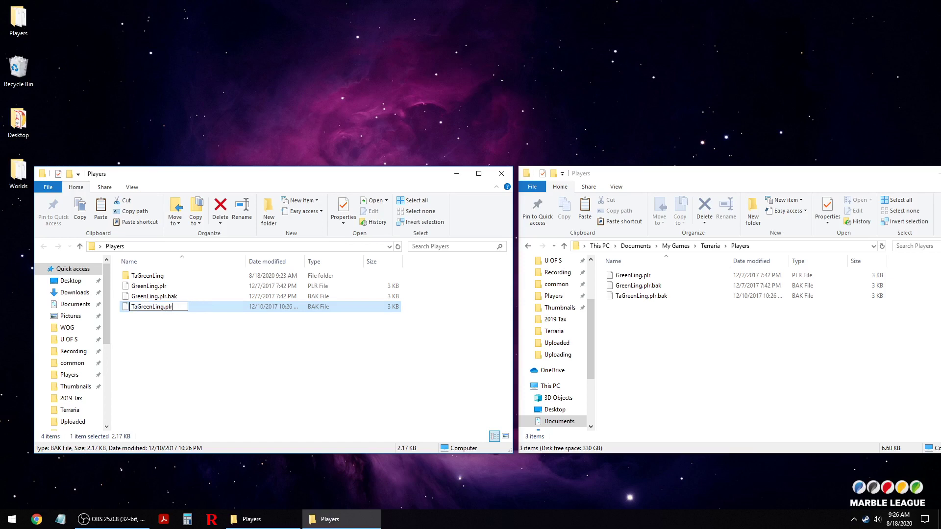
key(Return)
click(514, 263)
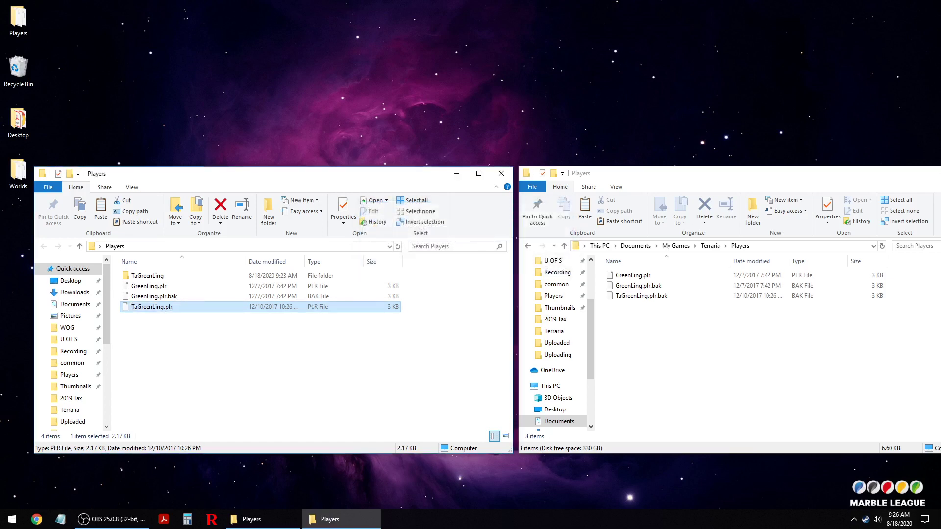
Step: Copy TaGreenLing.plr from the desktop Players folder into the Terraria Players folder, keeping the .bak file there
click(265, 351)
click(179, 307)
key(ctrl+c)
key(alt+Tab)
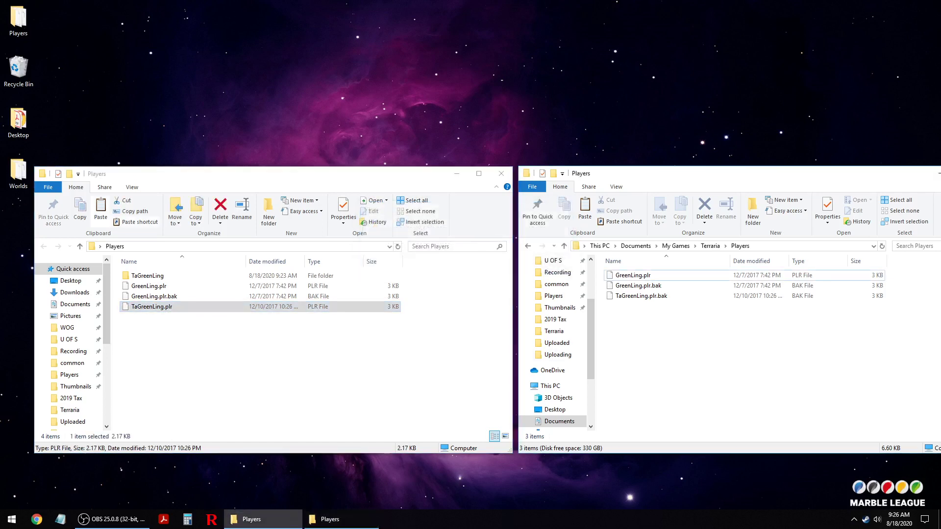
key(ctrl+v)
click(637, 296)
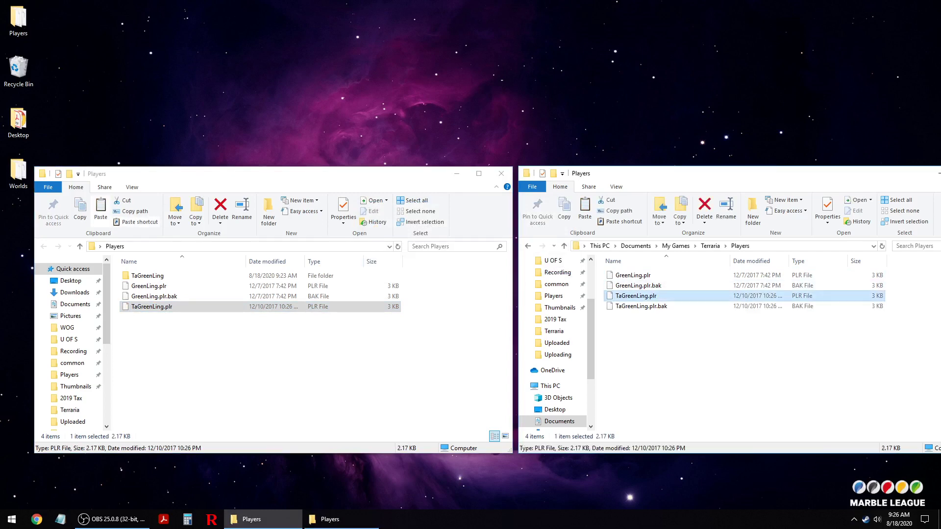
click(642, 307)
click(726, 350)
Step: Close both the Terraria Players folder window and the desktop Players folder window
drag(752, 177, 500, 194)
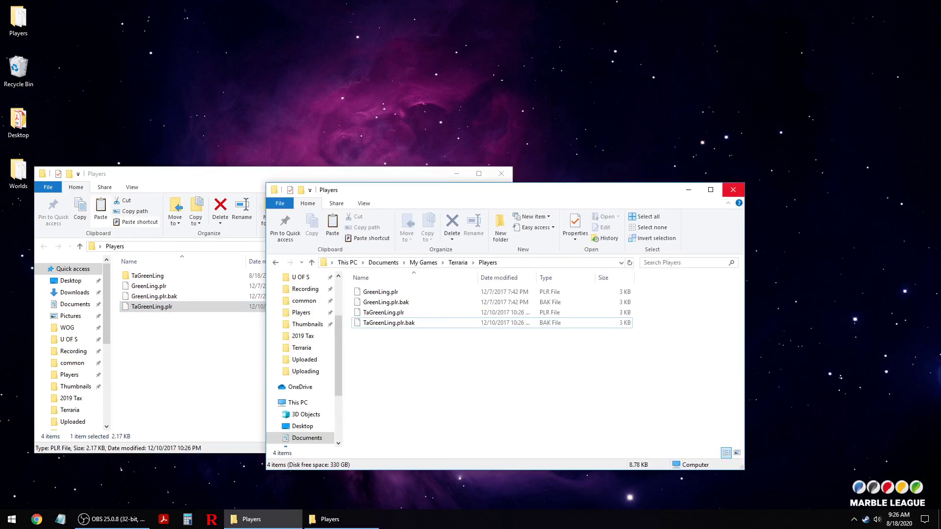
click(733, 189)
click(501, 174)
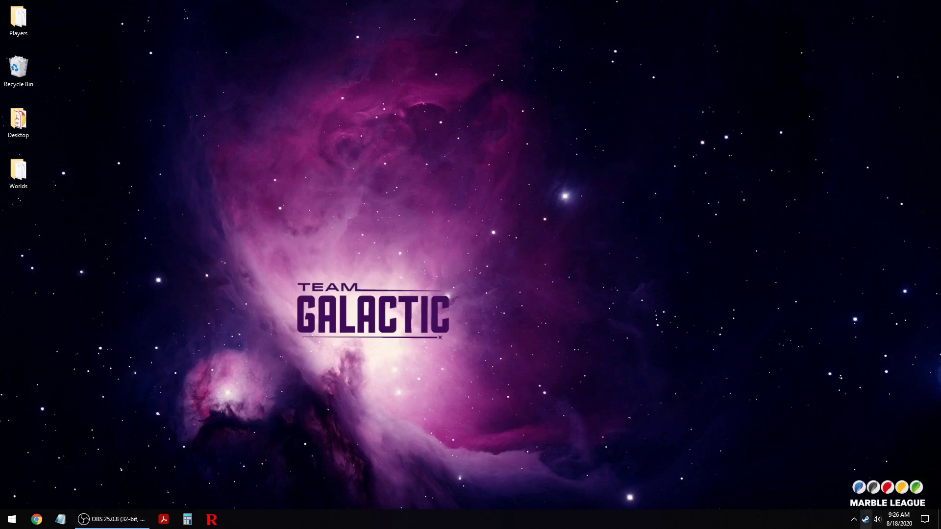
Step: Launch Terraria and play the restored world The Name of the World By Denis Johnson
right_click(865, 520)
click(780, 374)
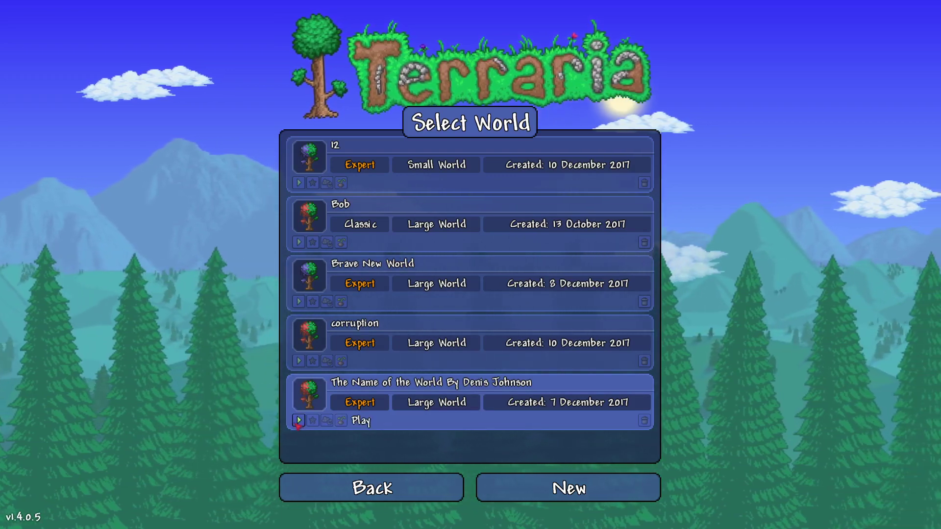
click(298, 420)
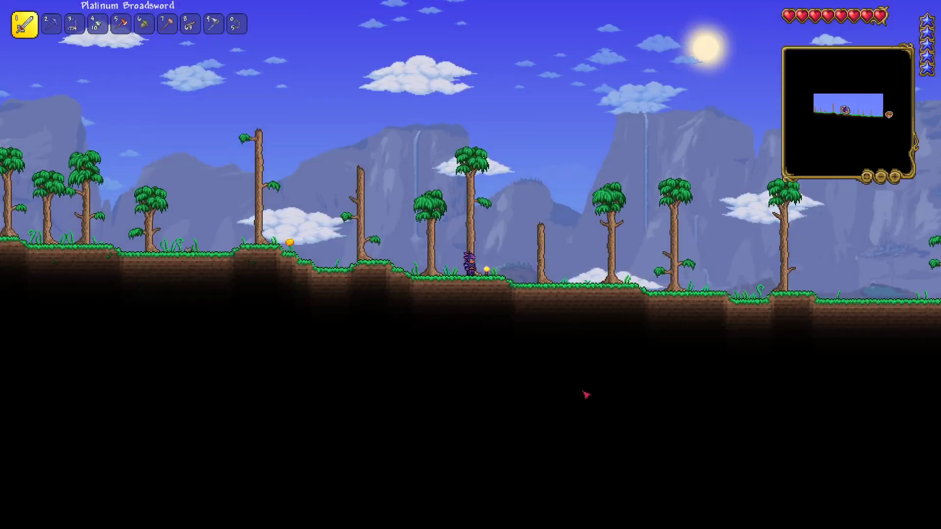
key(a)
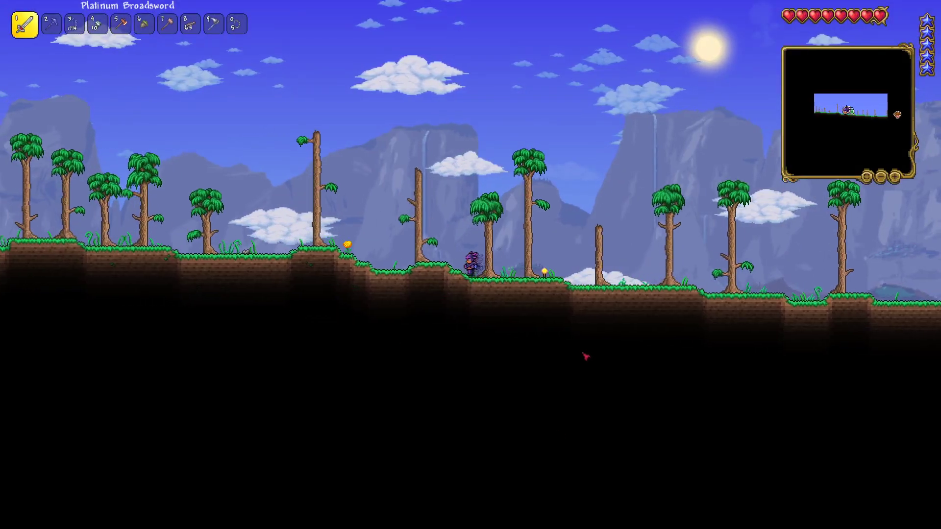
key(d)
key(d)
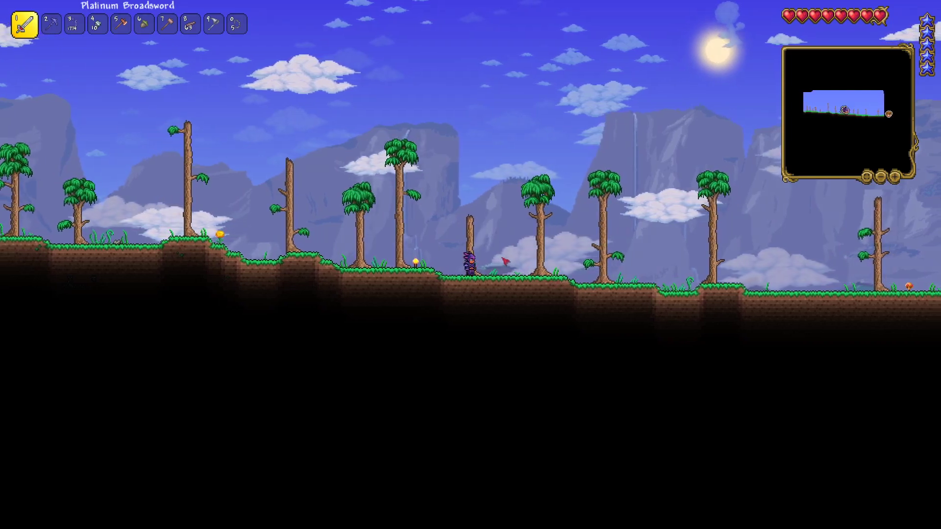
key(a)
key(space)
key(d)
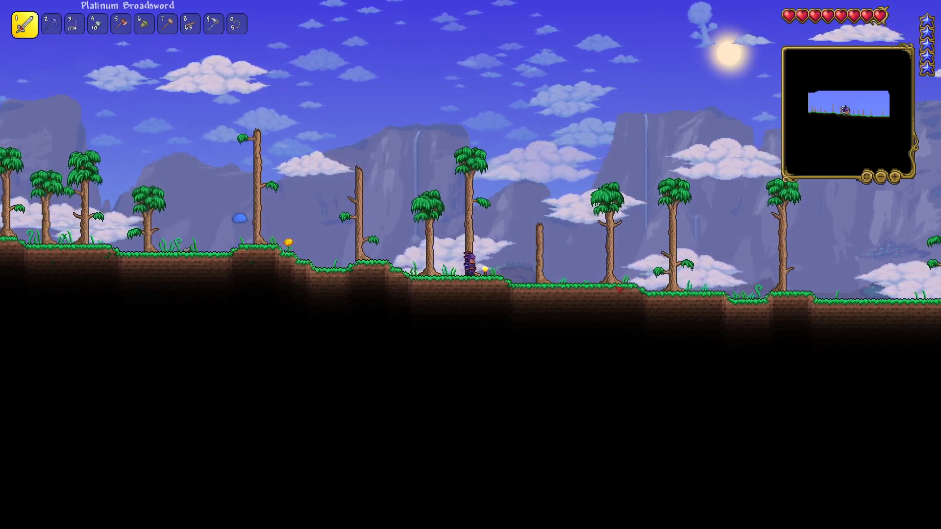
key(d)
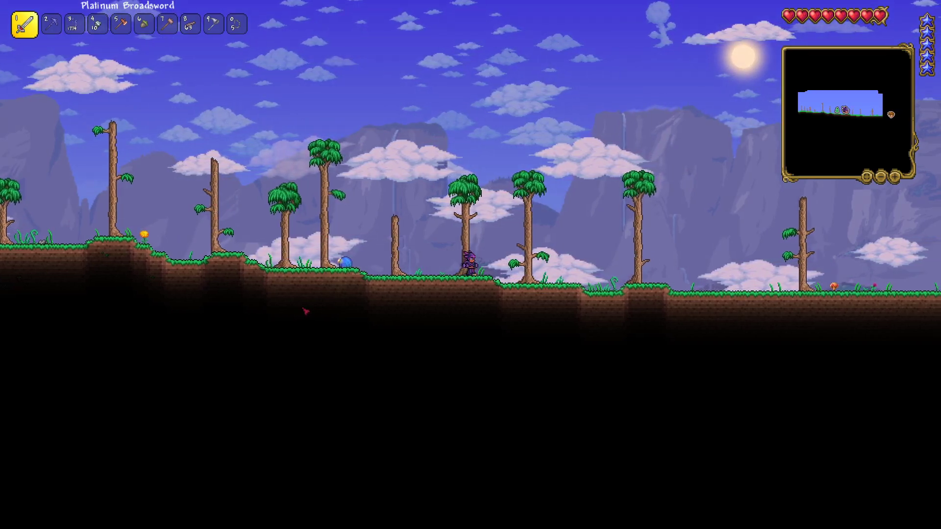
key(a)
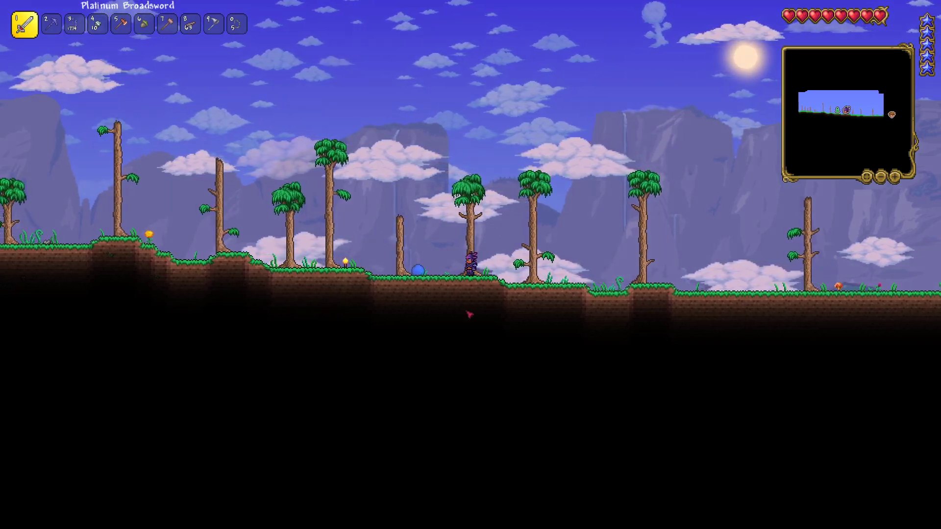
key(d)
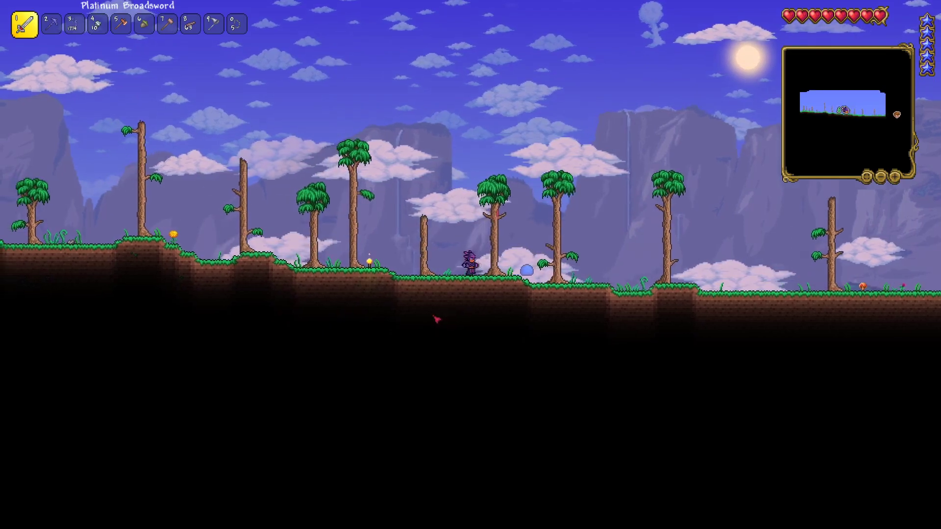
key(a)
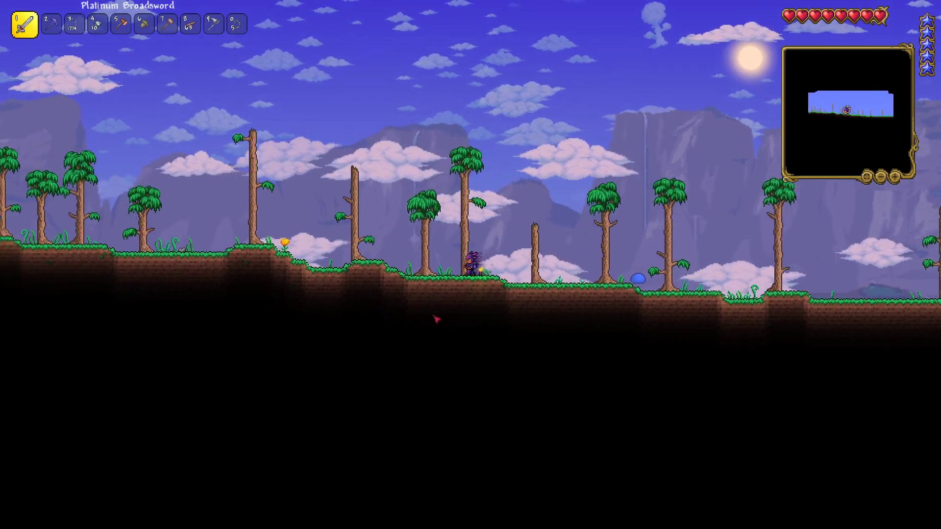